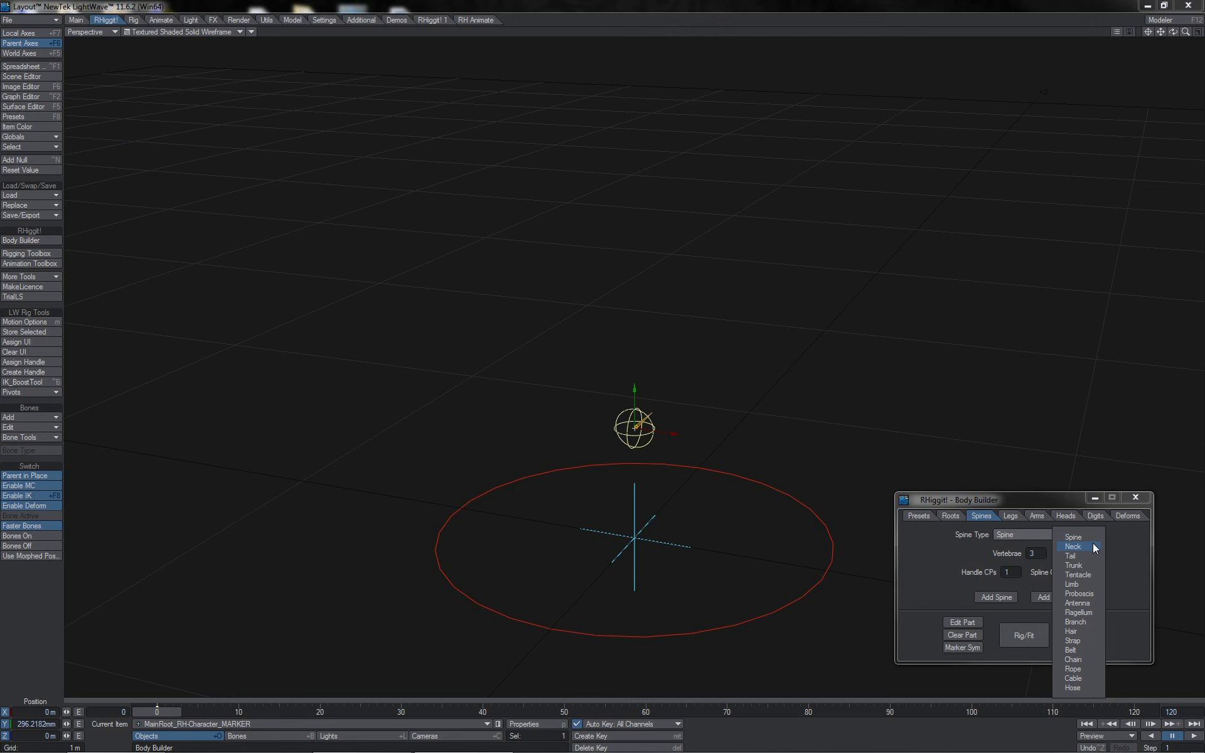
Step: Add a Spine part with 9 vertebrae, 3 handle CPs and 3 spline CPs, parented to MainRoot
{"action": "left_click", "coordinate": [1095, 540]}
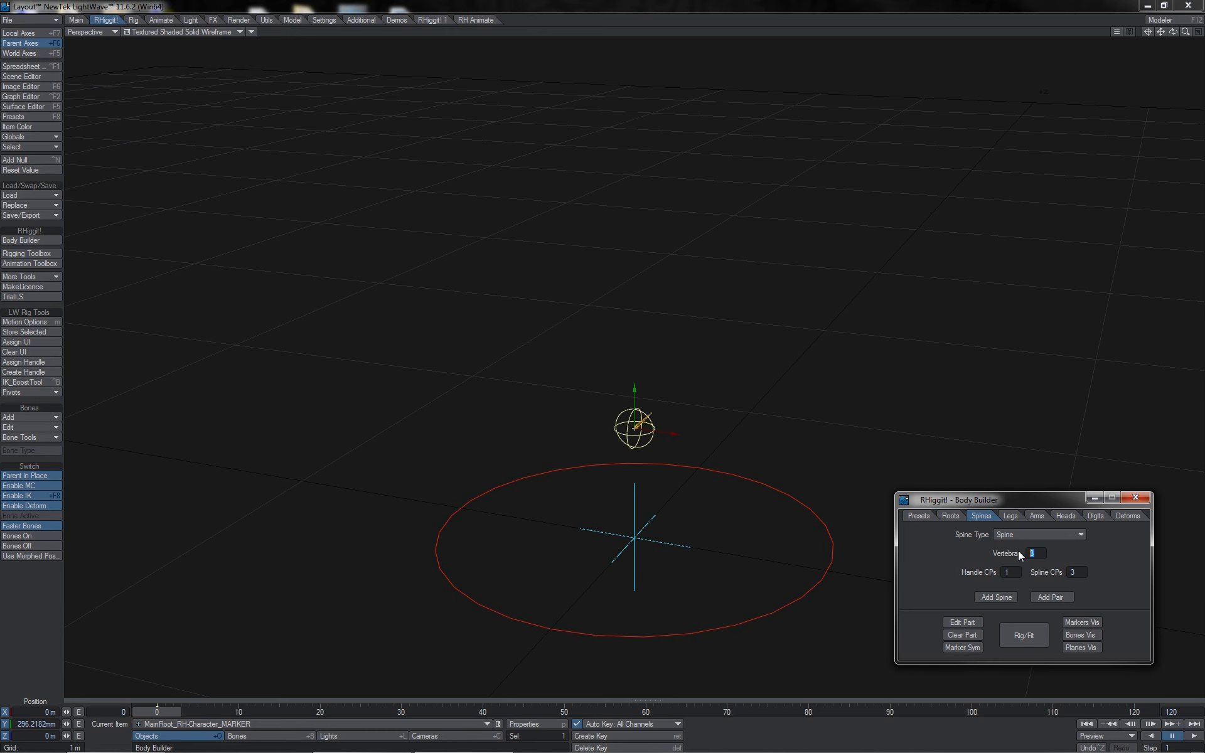
{"action": "left_click", "coordinate": [995, 570]}
{"action": "left_click", "coordinate": [1032, 552]}
{"action": "left_click", "coordinate": [1026, 553]}
{"action": "left_click", "coordinate": [1002, 572]}
{"action": "type", "text": "3"}
{"action": "left_click", "coordinate": [1078, 571]}
{"action": "key", "text": "Return"}
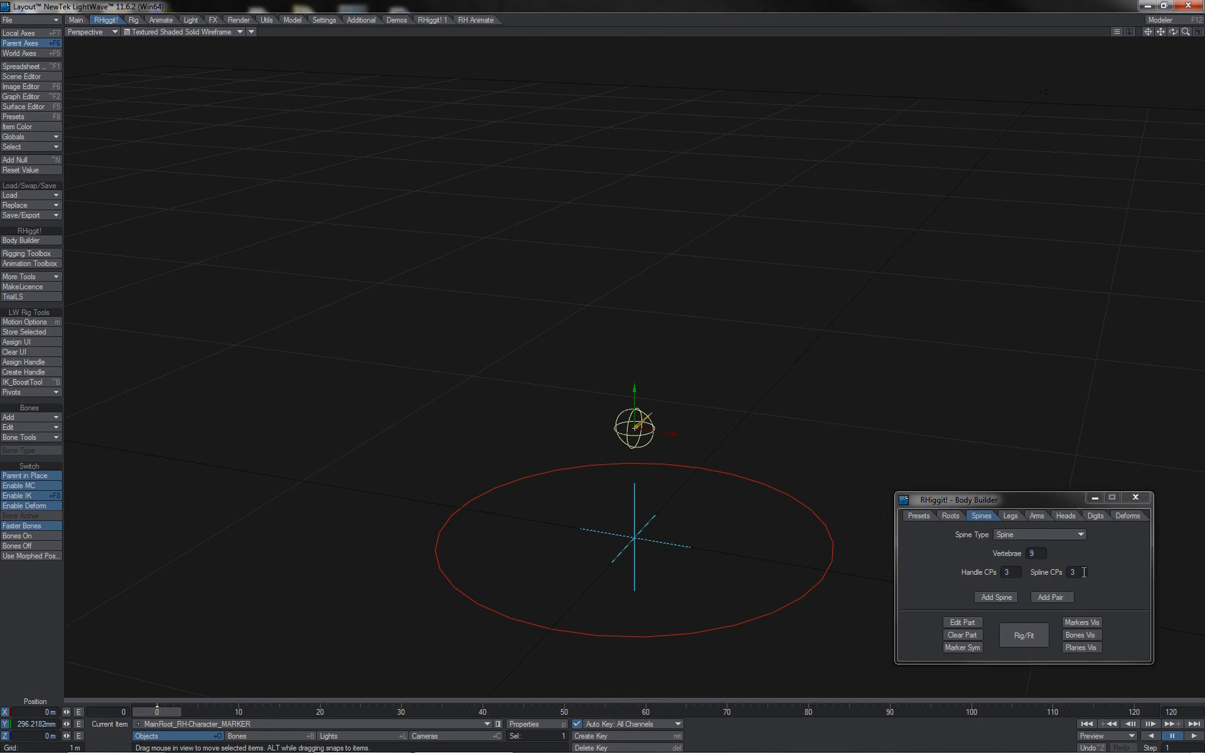
{"action": "left_click", "coordinate": [997, 597]}
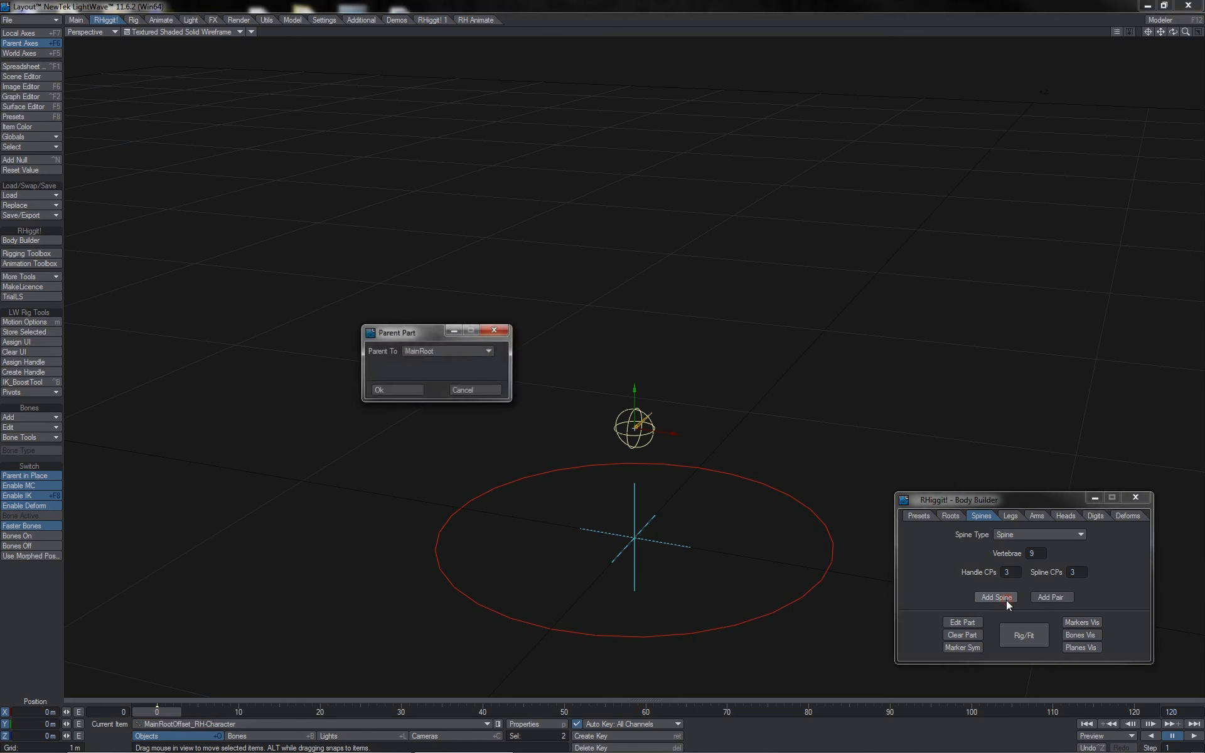
{"action": "left_click", "coordinate": [401, 391]}
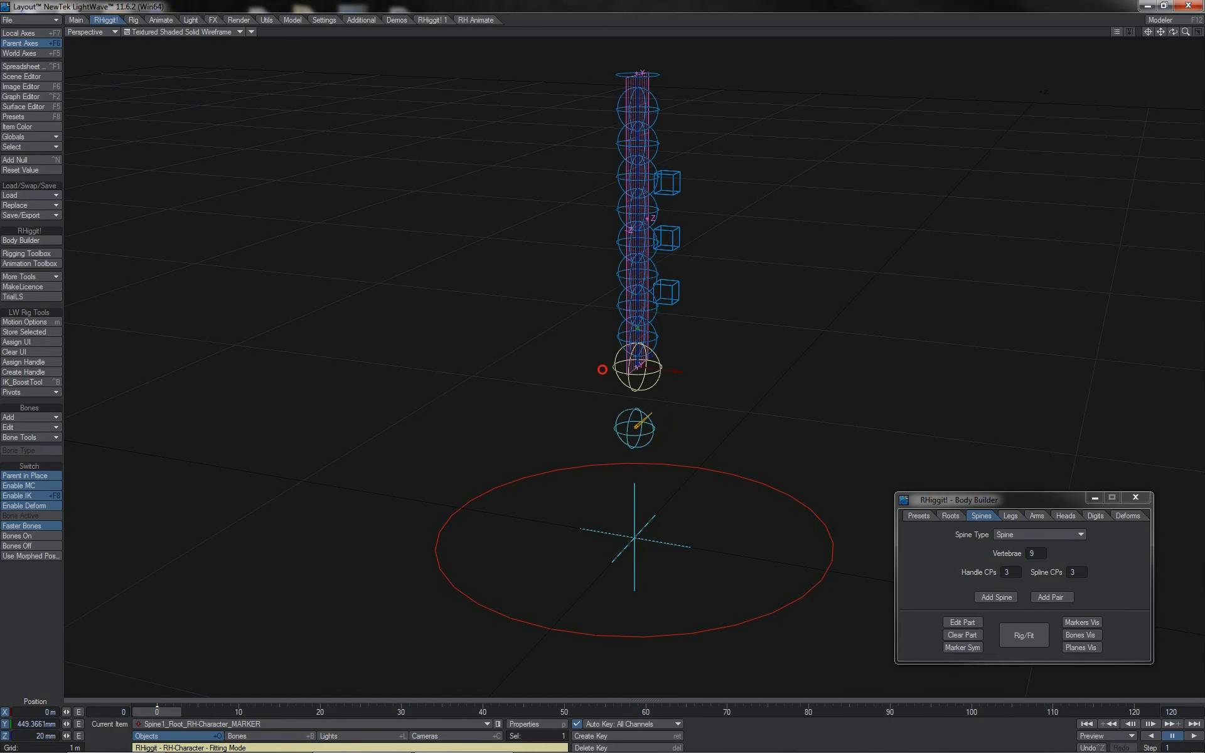
Step: Shift the fifth, sixth and seventh vertebra markers slightly backwards along Z, the seventh to about -23 mm, to bow the spine
{"action": "left_click", "coordinate": [658, 343]}
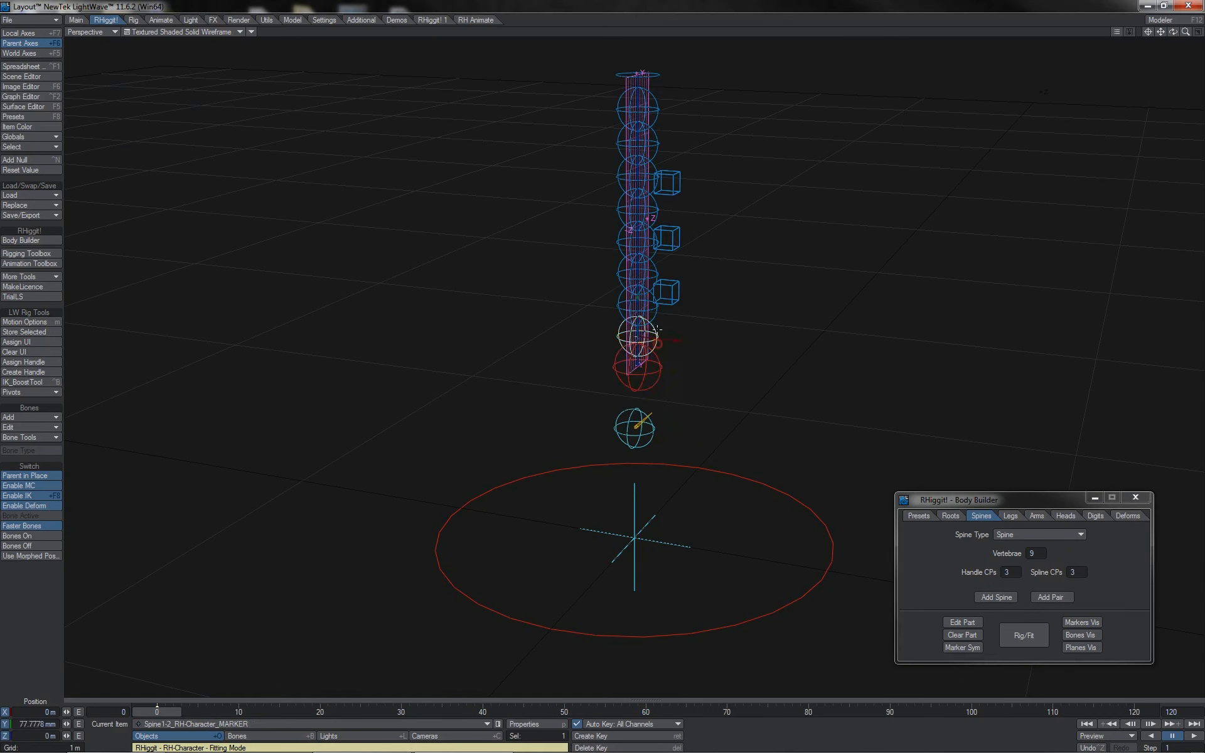
{"action": "left_click", "coordinate": [655, 312]}
{"action": "left_click", "coordinate": [653, 281]}
{"action": "left_click", "coordinate": [656, 250]}
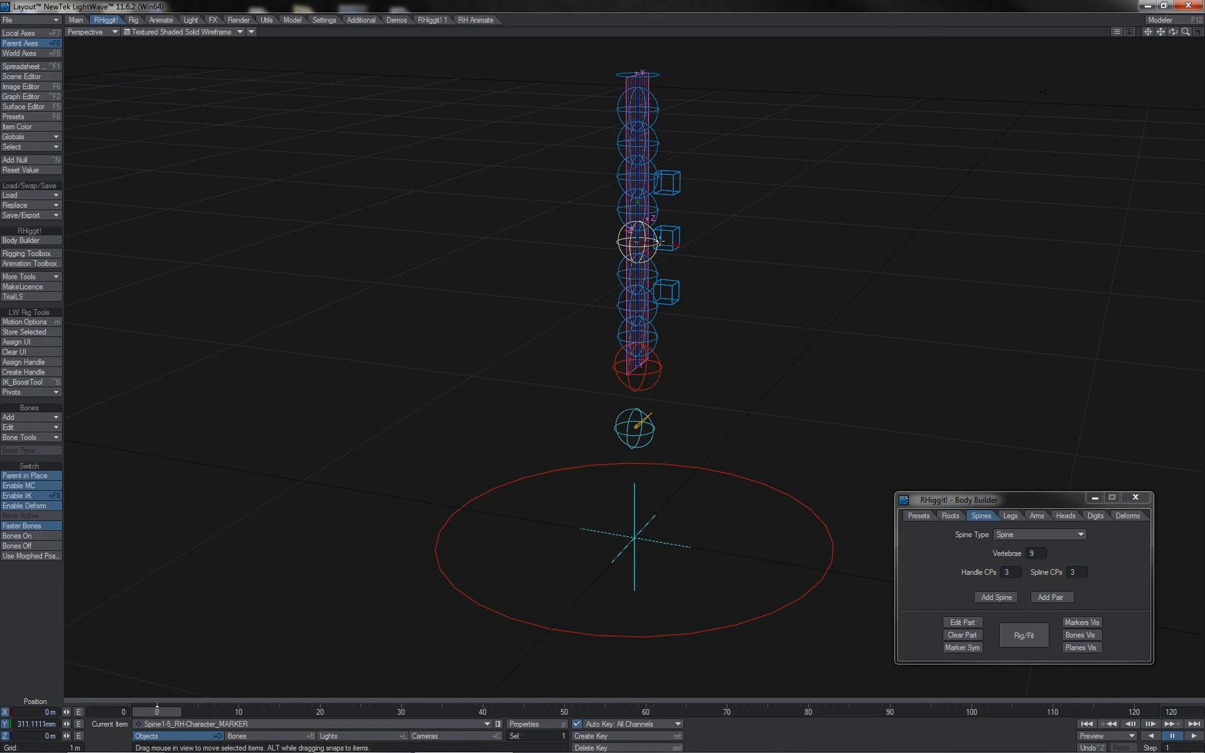
{"action": "left_click_drag", "start_coordinate": [660, 238], "coordinate": [658, 237]}
{"action": "left_click", "coordinate": [655, 214]}
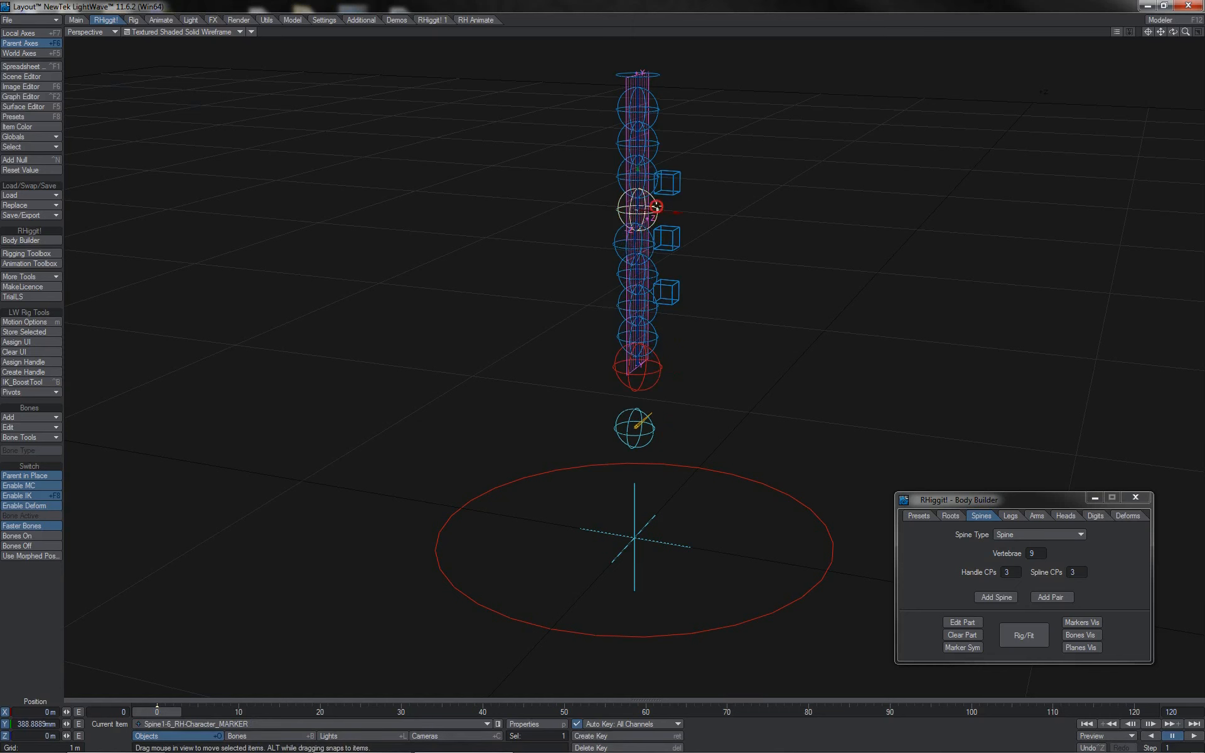
{"action": "left_click_drag", "start_coordinate": [656, 181], "coordinate": [657, 170]}
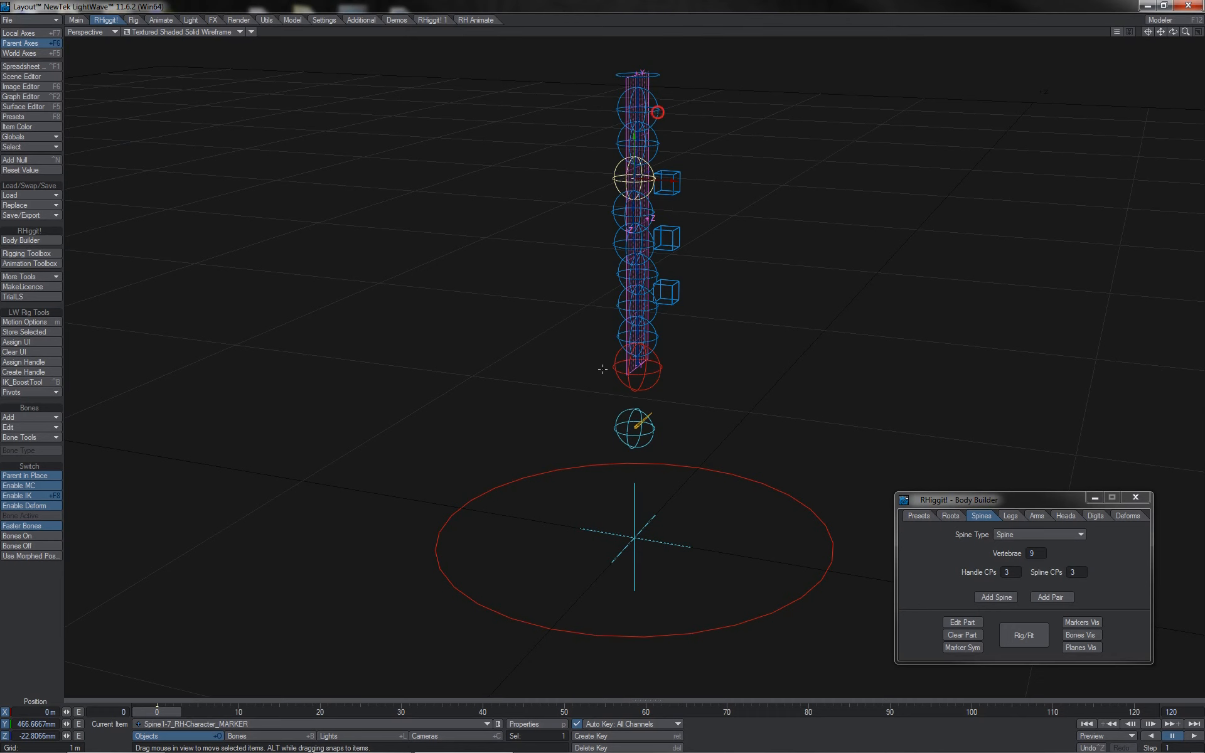
Step: Raise the spine's tip marker along Y to about 117 mm above the last vertebra marker
{"action": "left_click", "coordinate": [657, 111]}
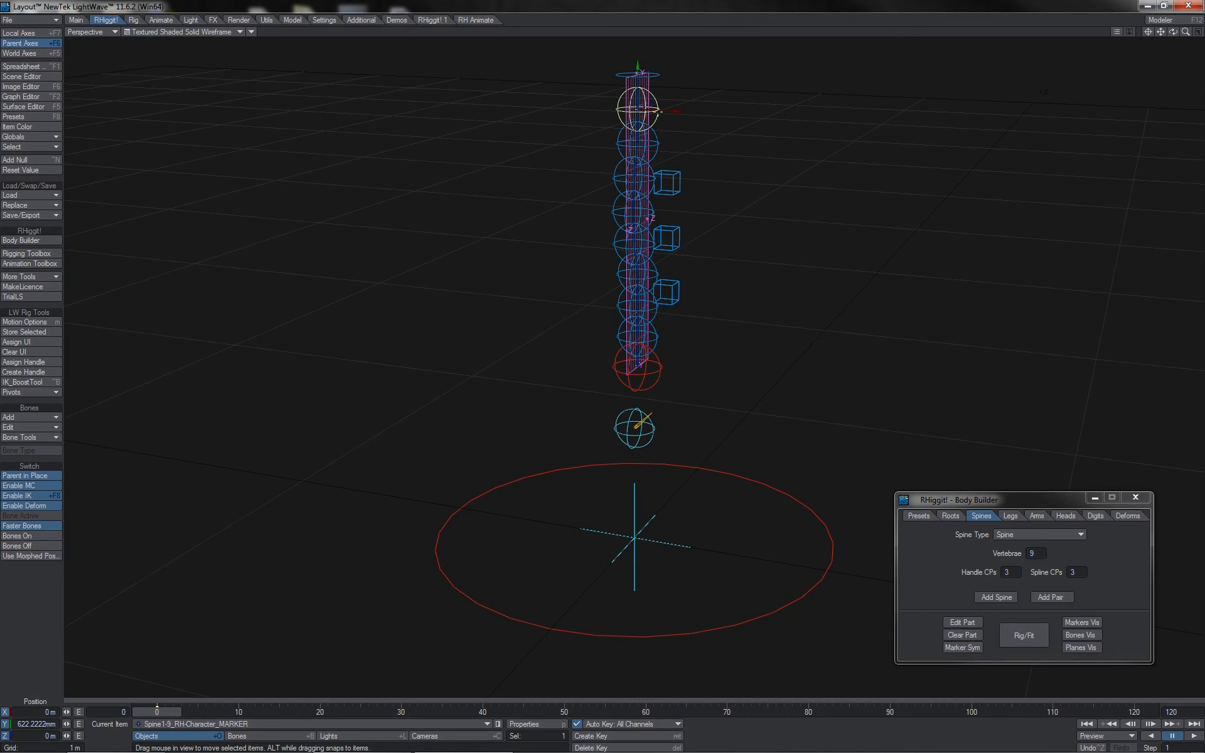
{"action": "left_click", "coordinate": [1148, 35]}
{"action": "left_click_drag", "start_coordinate": [1184, 32], "coordinate": [602, 370]}
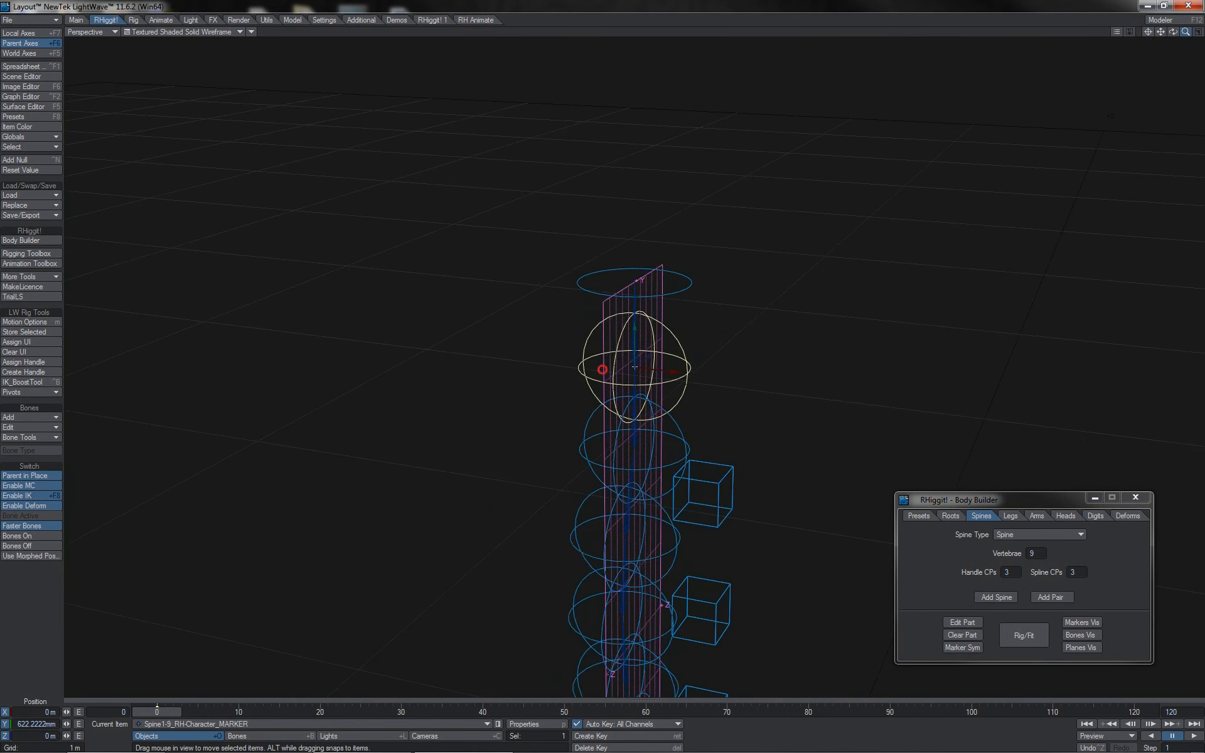
{"action": "left_click", "coordinate": [689, 264]}
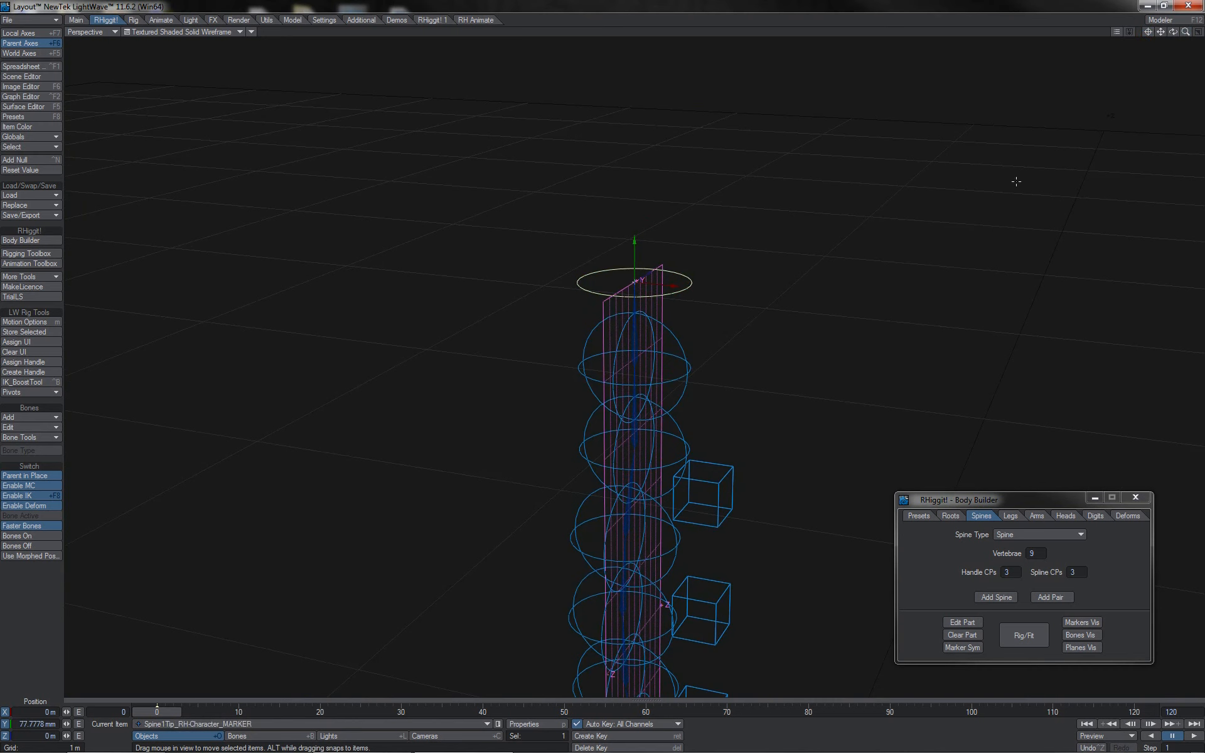
{"action": "left_click_drag", "start_coordinate": [1173, 33], "coordinate": [1009, 95]}
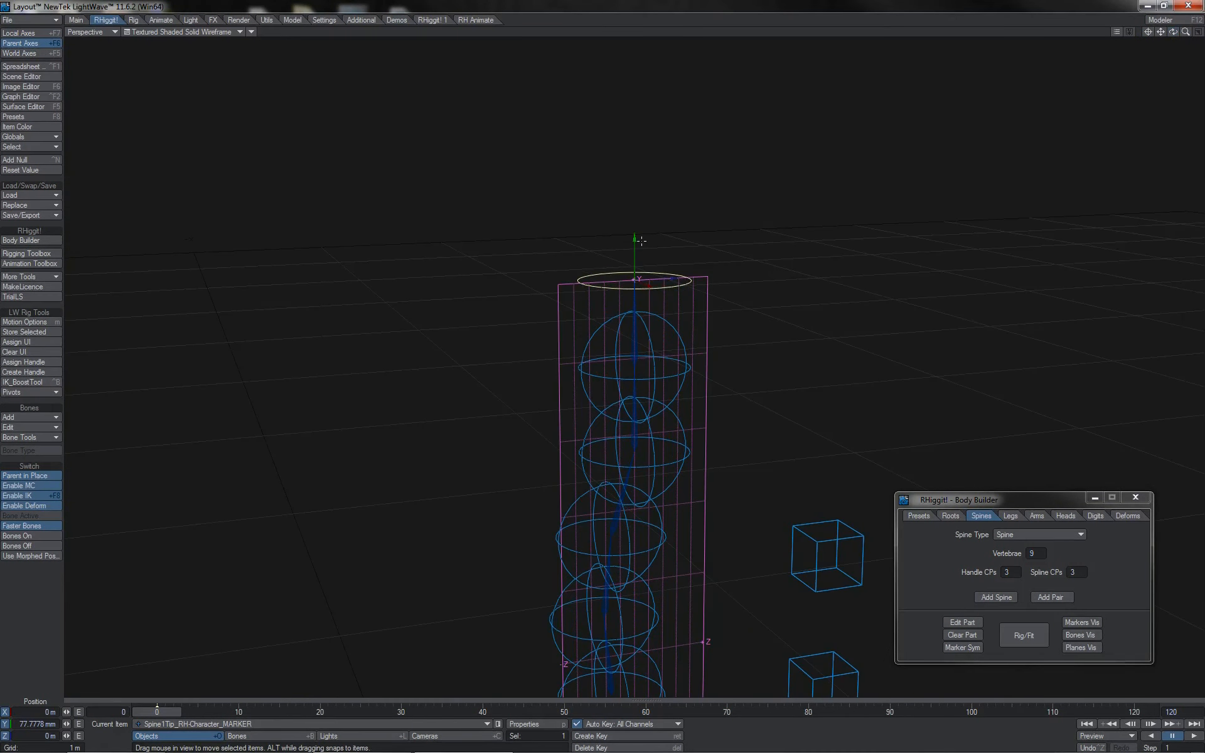
{"action": "mouse_move", "coordinate": [637, 239]}
{"action": "left_mouse_down"}
{"action": "mouse_move", "coordinate": [635, 143]}
{"action": "mouse_move", "coordinate": [635, 263]}
{"action": "mouse_move", "coordinate": [634, 236]}
{"action": "left_mouse_up"}
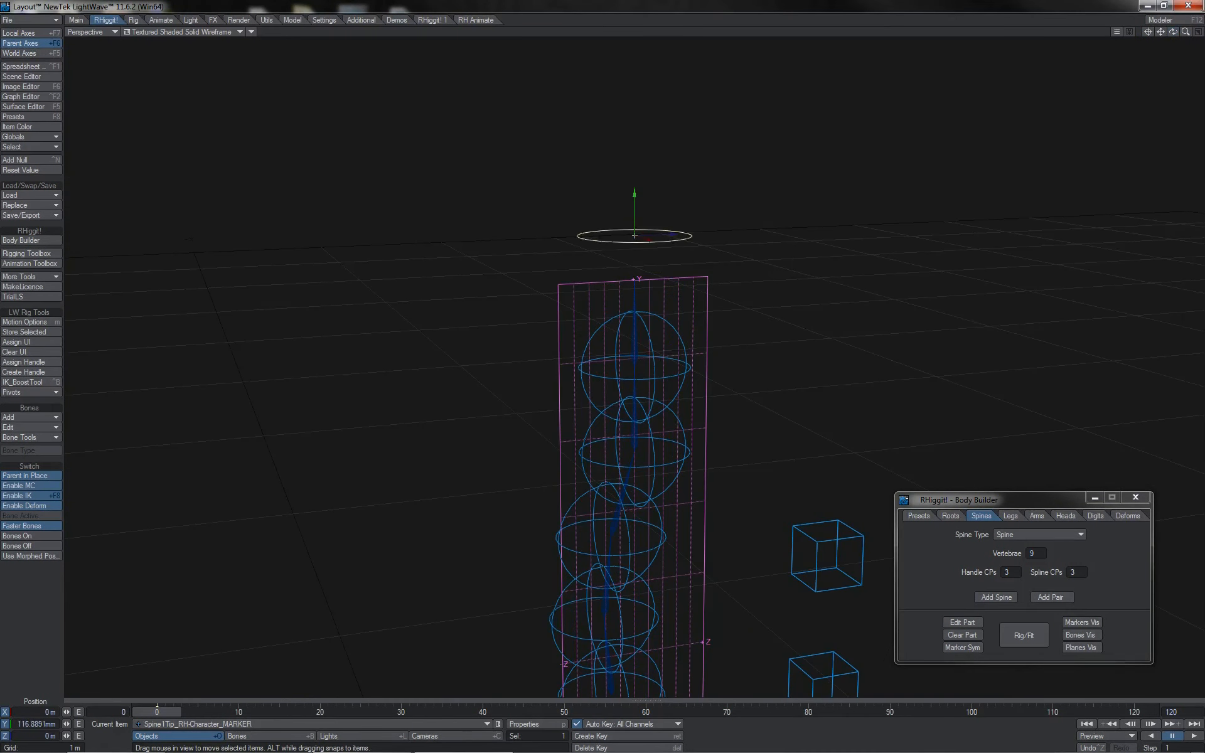
Step: Try pitching the ninth vertebra marker to about -11.7° and adjusting the tip marker's position
{"action": "left_click", "coordinate": [655, 314]}
{"action": "key", "text": "y"}
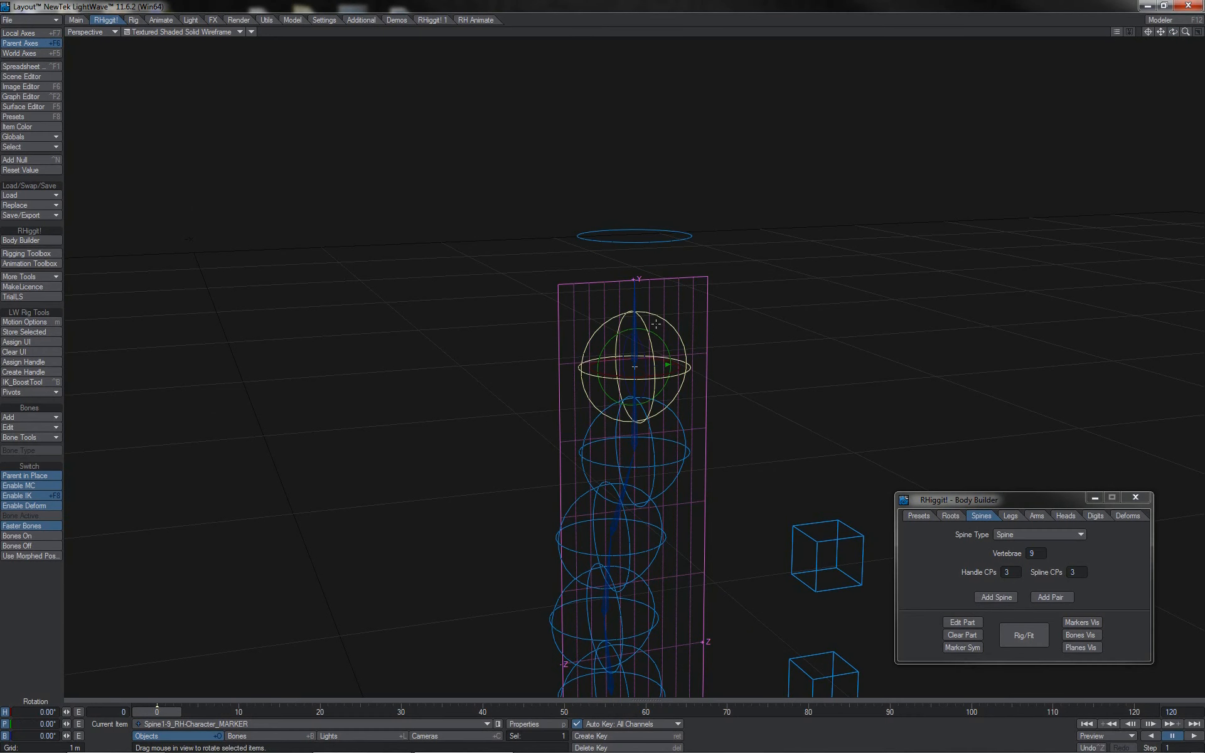
{"action": "mouse_move", "coordinate": [655, 337]}
{"action": "left_mouse_down"}
{"action": "mouse_move", "coordinate": [658, 365]}
{"action": "mouse_move", "coordinate": [656, 305]}
{"action": "mouse_move", "coordinate": [656, 322]}
{"action": "left_mouse_up"}
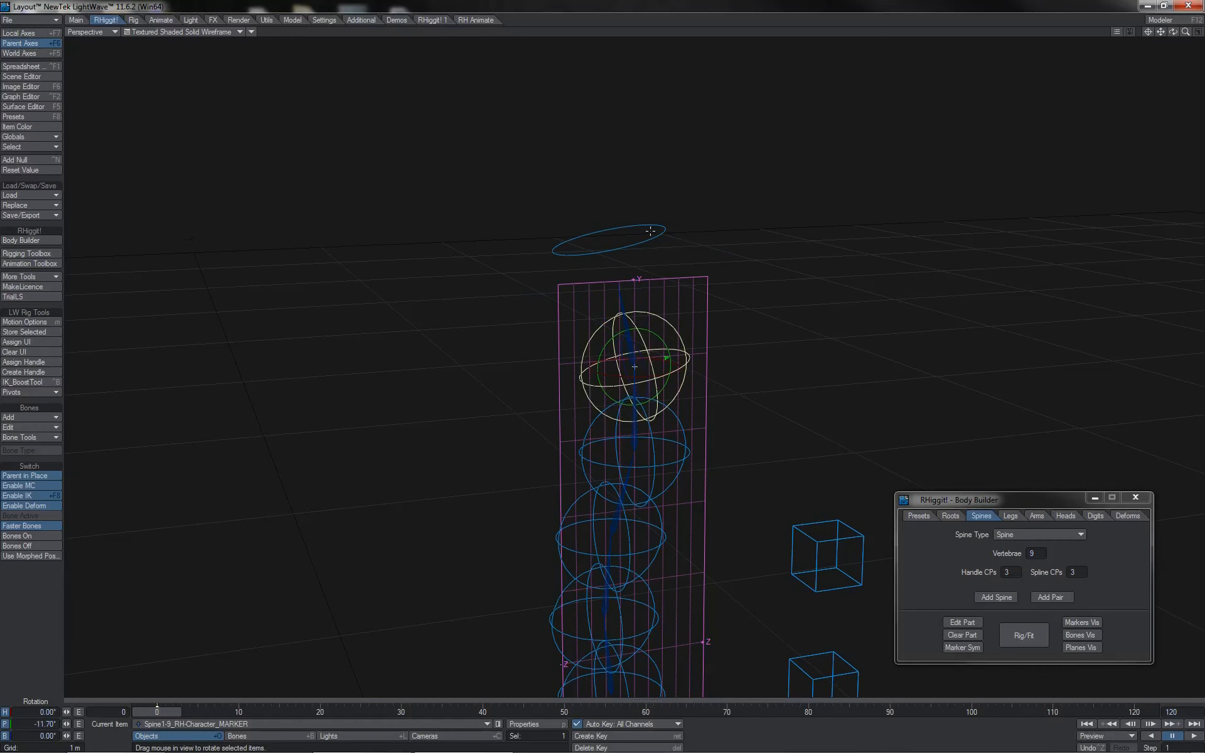
{"action": "left_click", "coordinate": [651, 231]}
{"action": "key", "text": "t"}
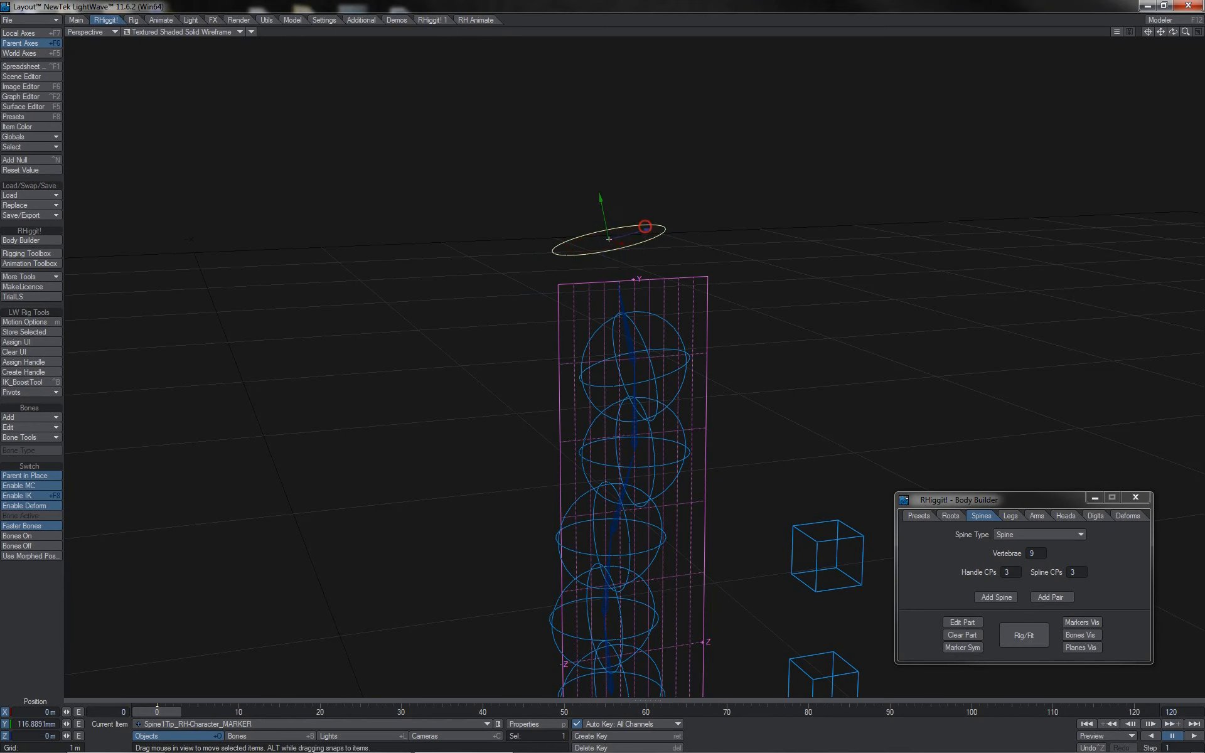
{"action": "mouse_move", "coordinate": [650, 232]}
{"action": "left_mouse_down"}
{"action": "mouse_move", "coordinate": [606, 242]}
{"action": "mouse_move", "coordinate": [727, 211]}
{"action": "mouse_move", "coordinate": [564, 230]}
{"action": "mouse_move", "coordinate": [645, 227]}
{"action": "left_mouse_up"}
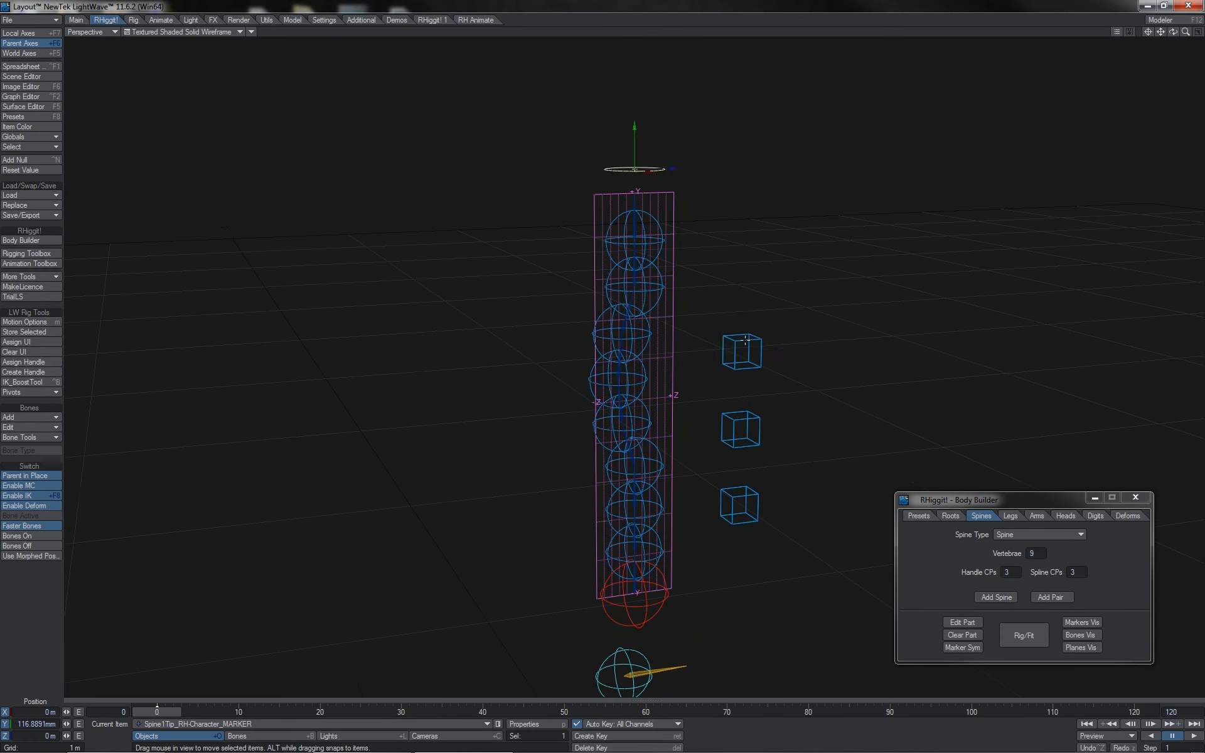
Step: Move the three spine handle markers farther from the spine in the side view, the middle to about Z 301 mm and the lowest to 287 mm
{"action": "left_click", "coordinate": [745, 341]}
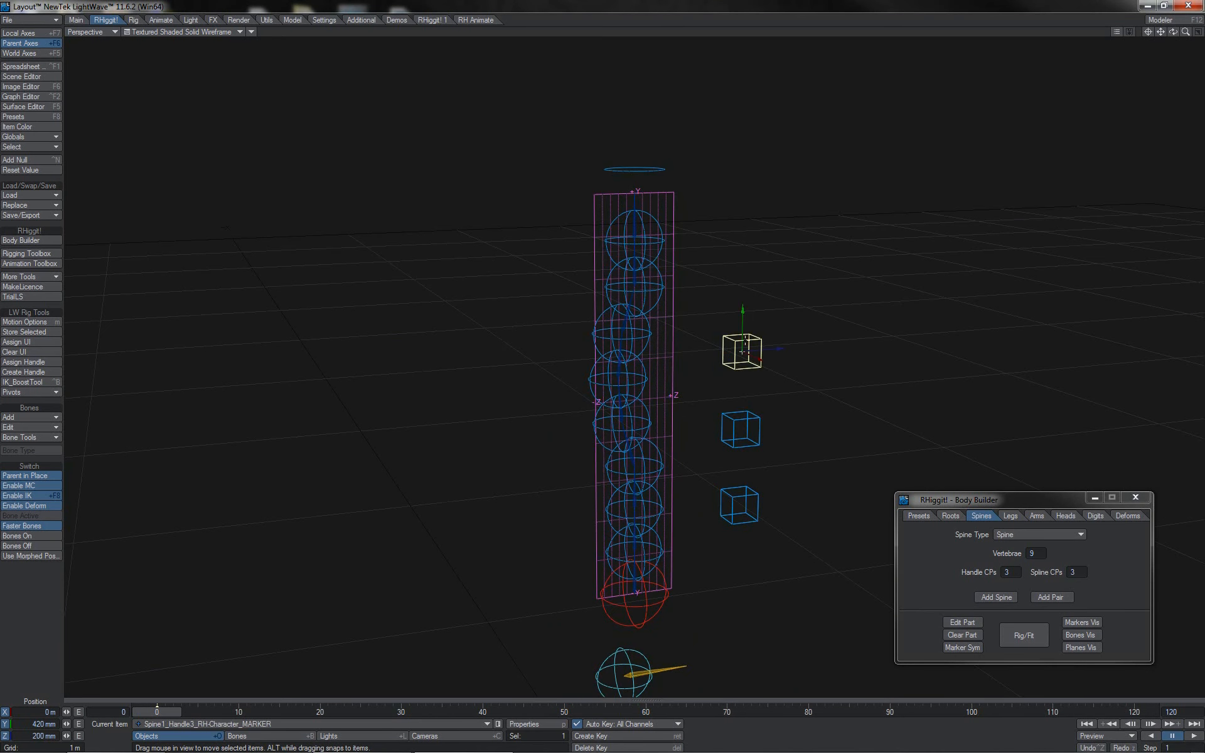
{"action": "key", "text": "3"}
{"action": "left_click_drag", "start_coordinate": [808, 309], "coordinate": [833, 260]}
{"action": "left_click", "coordinate": [772, 429]}
{"action": "left_click_drag", "start_coordinate": [772, 429], "coordinate": [832, 390]}
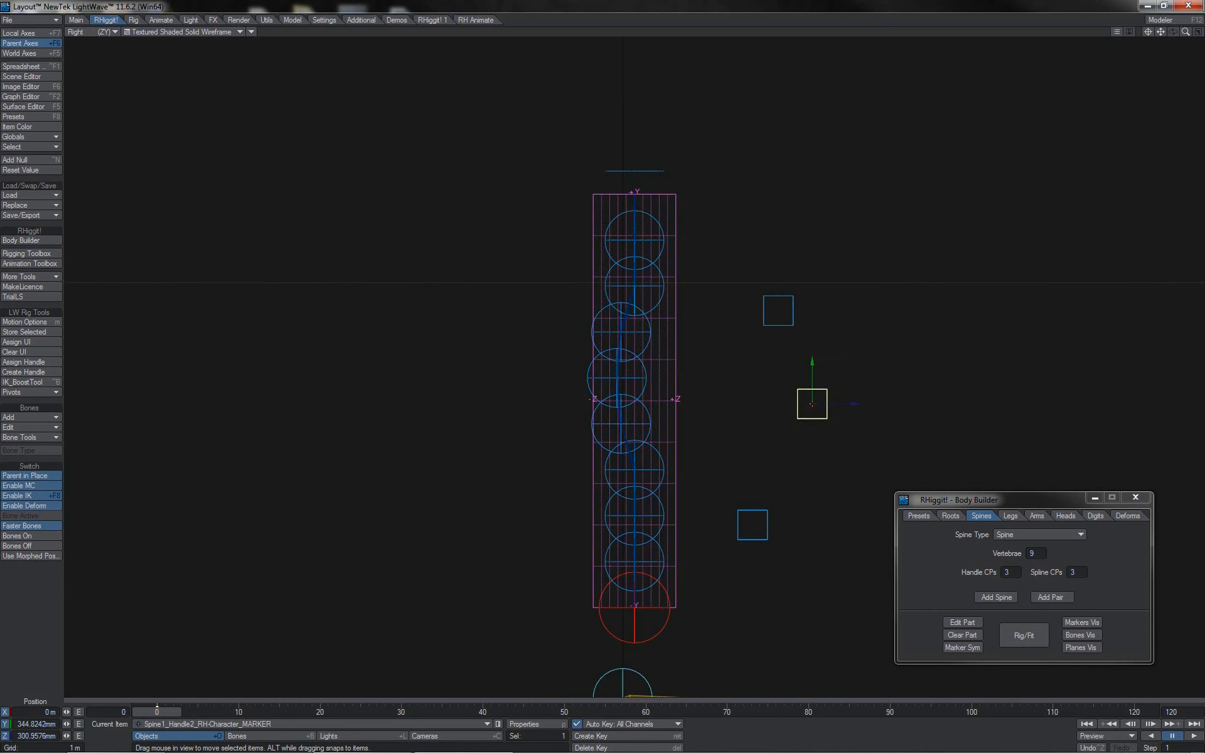
{"action": "left_click", "coordinate": [760, 511]}
{"action": "left_click_drag", "start_coordinate": [804, 469], "coordinate": [855, 496]}
Step: Rig the character and test the spine's bending by rotating all nine spine bones together
{"action": "left_click", "coordinate": [1011, 637]}
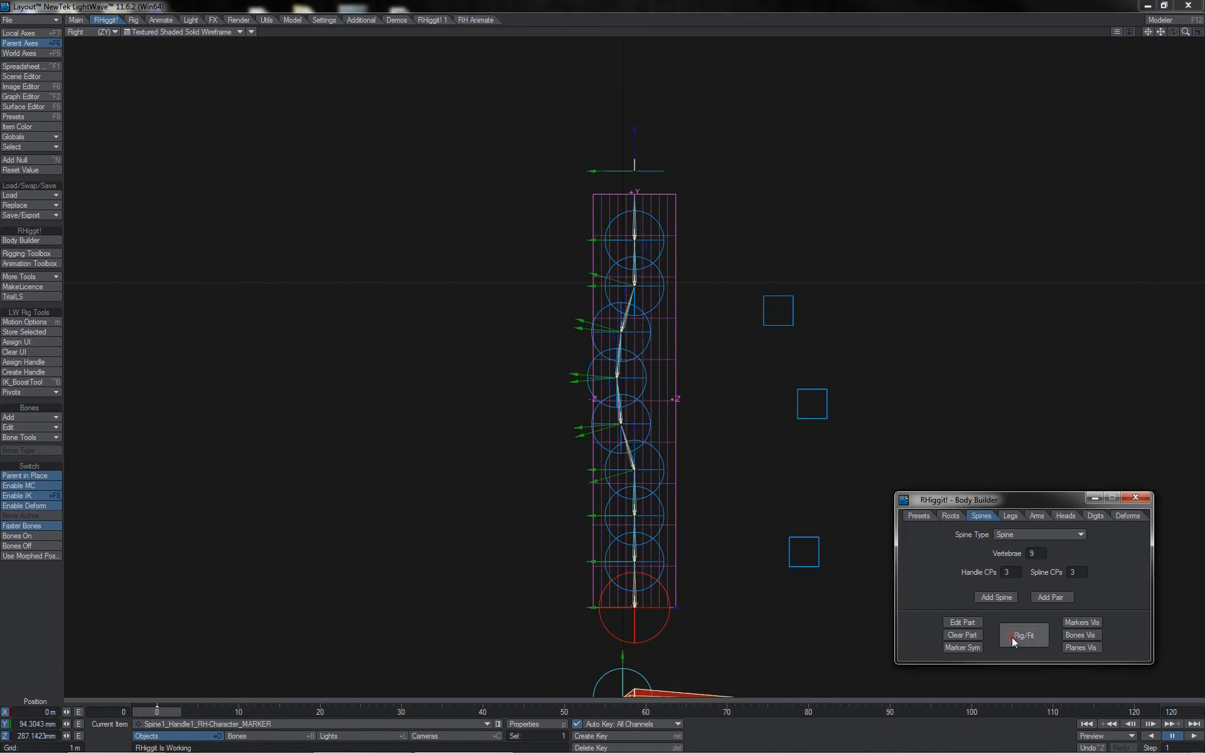
{"action": "left_click", "coordinate": [637, 578]}
{"action": "left_click", "coordinate": [634, 462]}
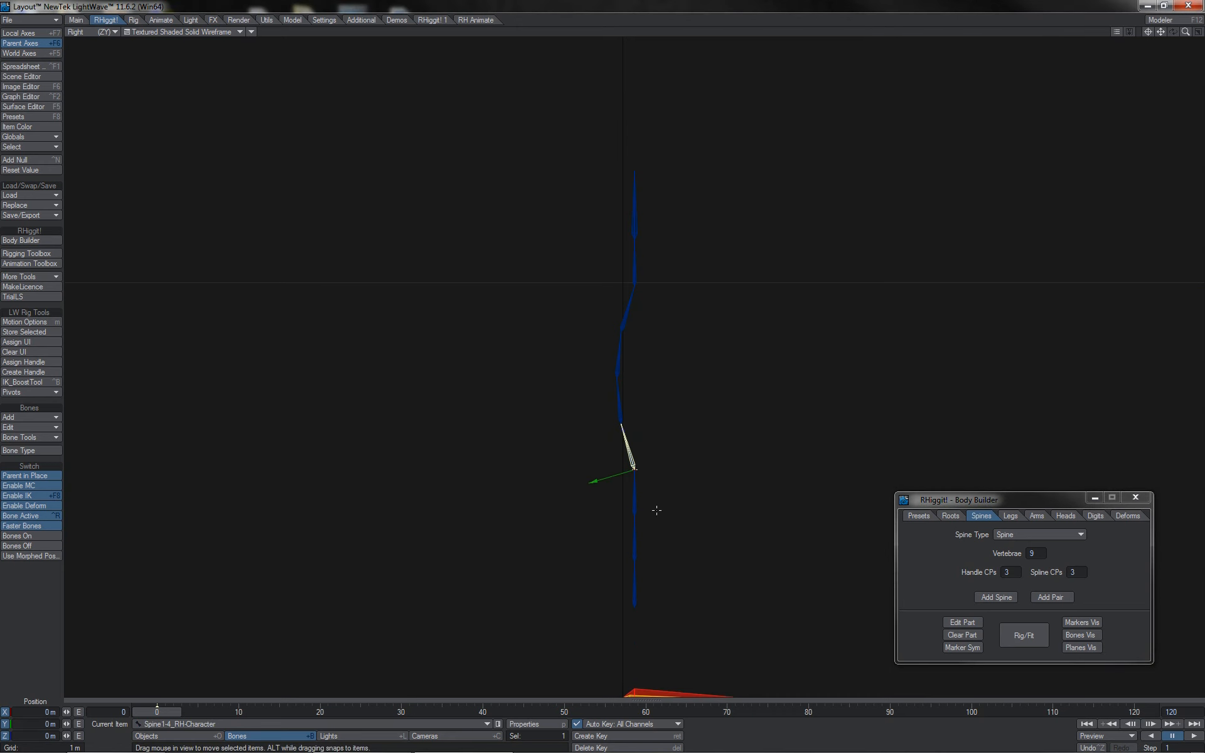
{"action": "left_click_drag", "start_coordinate": [667, 198], "coordinate": [597, 612]}
{"action": "key", "text": "y"}
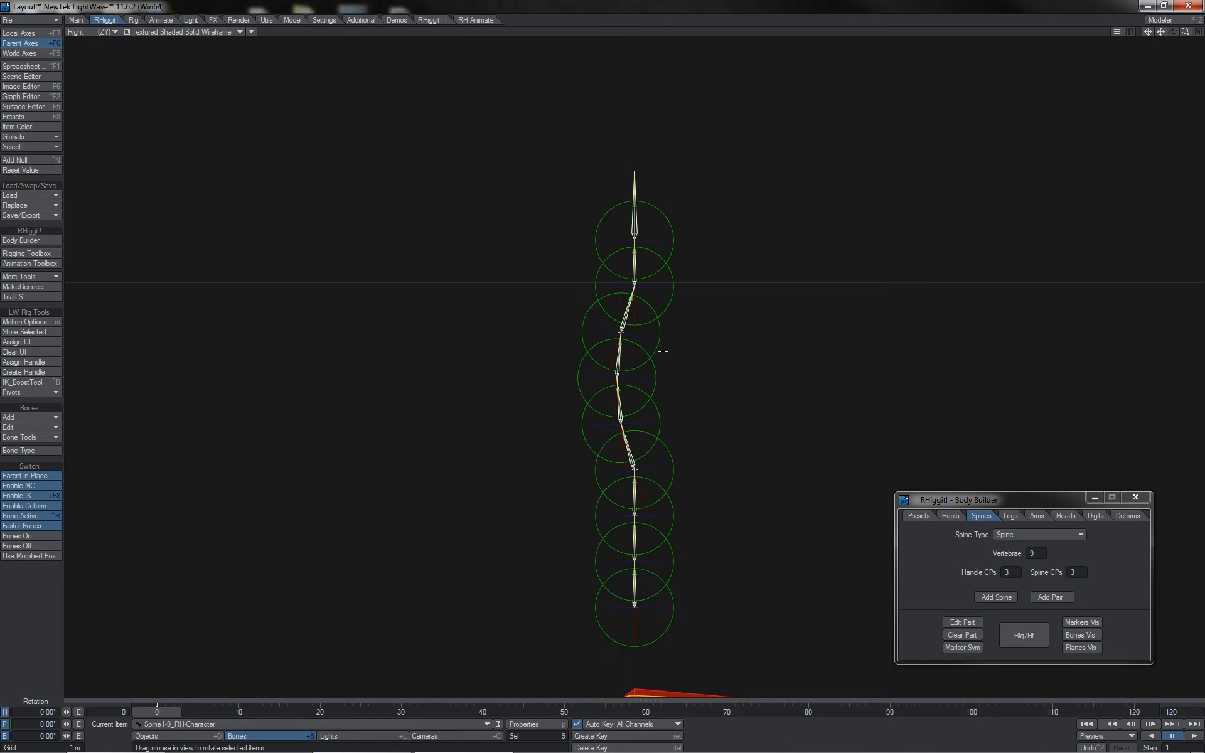
{"action": "left_click_drag", "start_coordinate": [654, 352], "coordinate": [603, 369]}
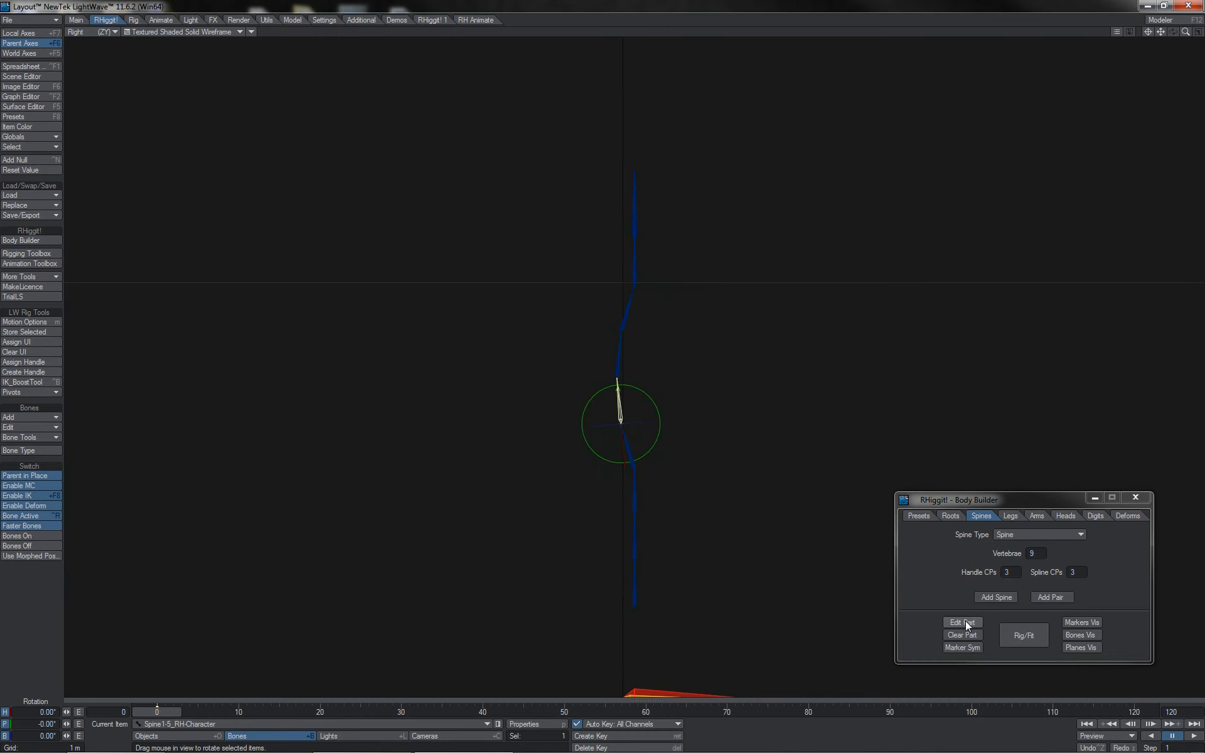
Step: Open the spine part's attributes for editing and choose Spline as the control type
{"action": "left_click", "coordinate": [963, 622]}
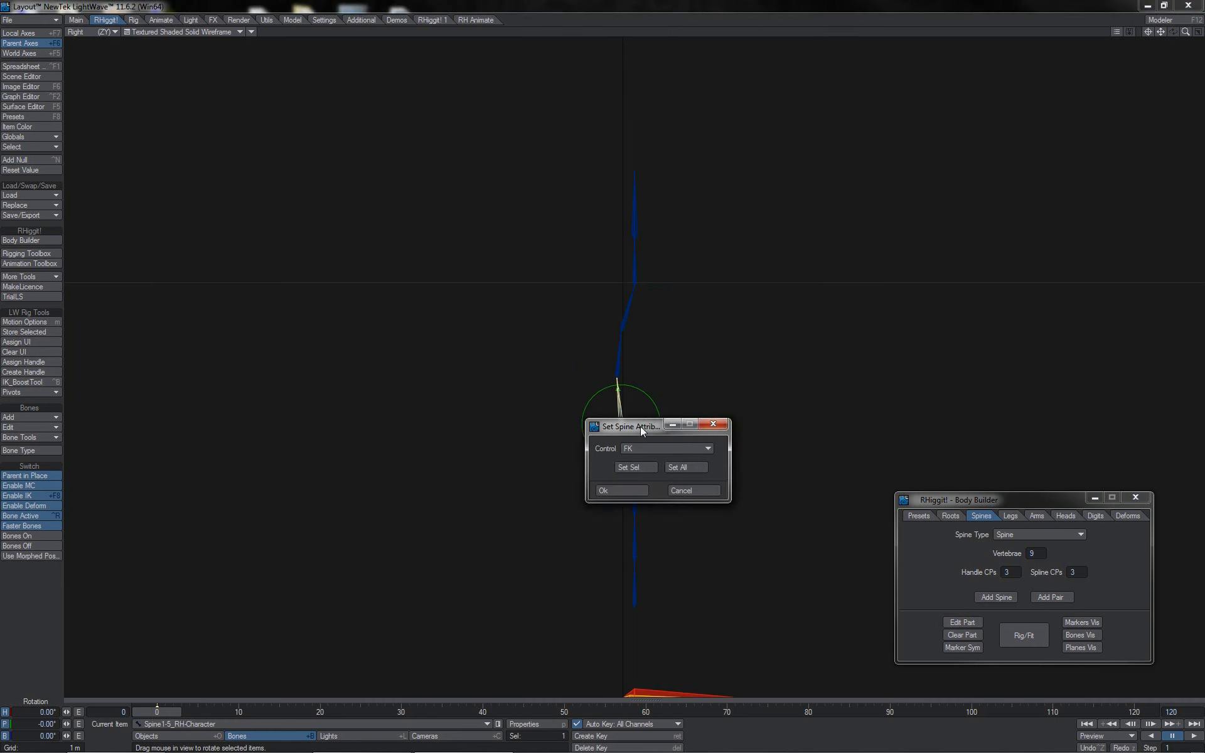
{"action": "left_click_drag", "start_coordinate": [461, 321], "coordinate": [460, 314]}
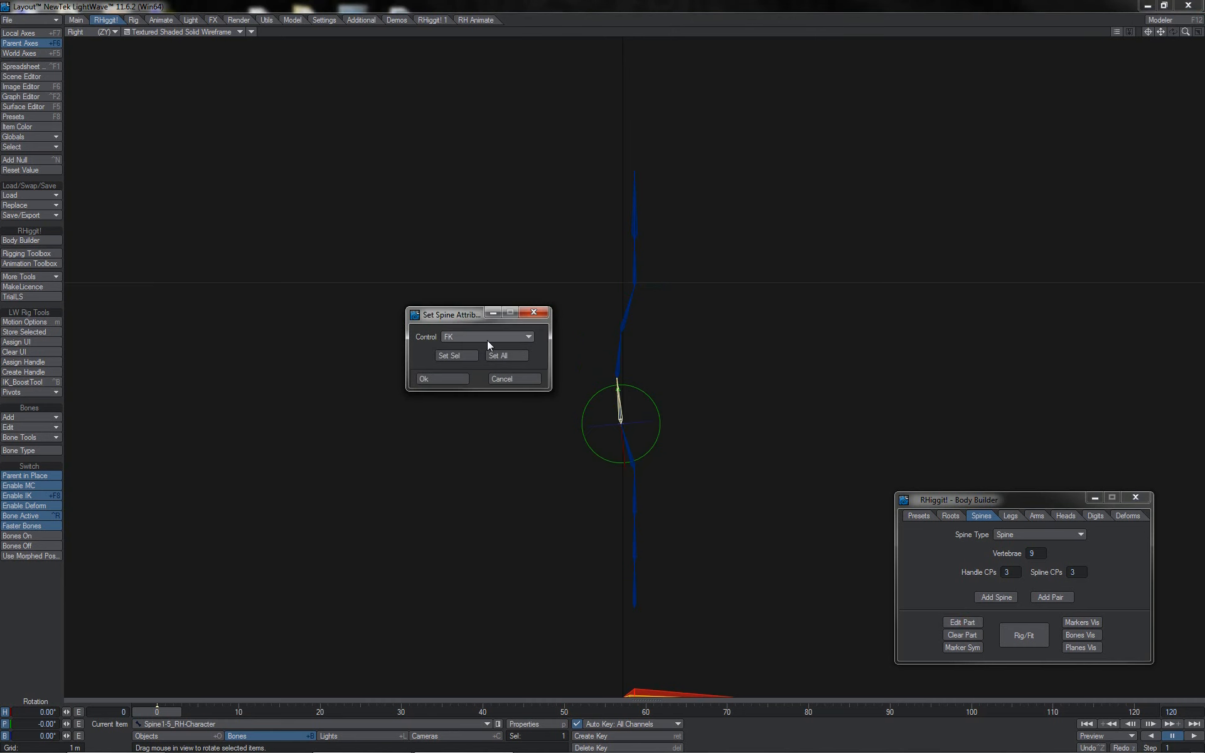
{"action": "left_click", "coordinate": [491, 340]}
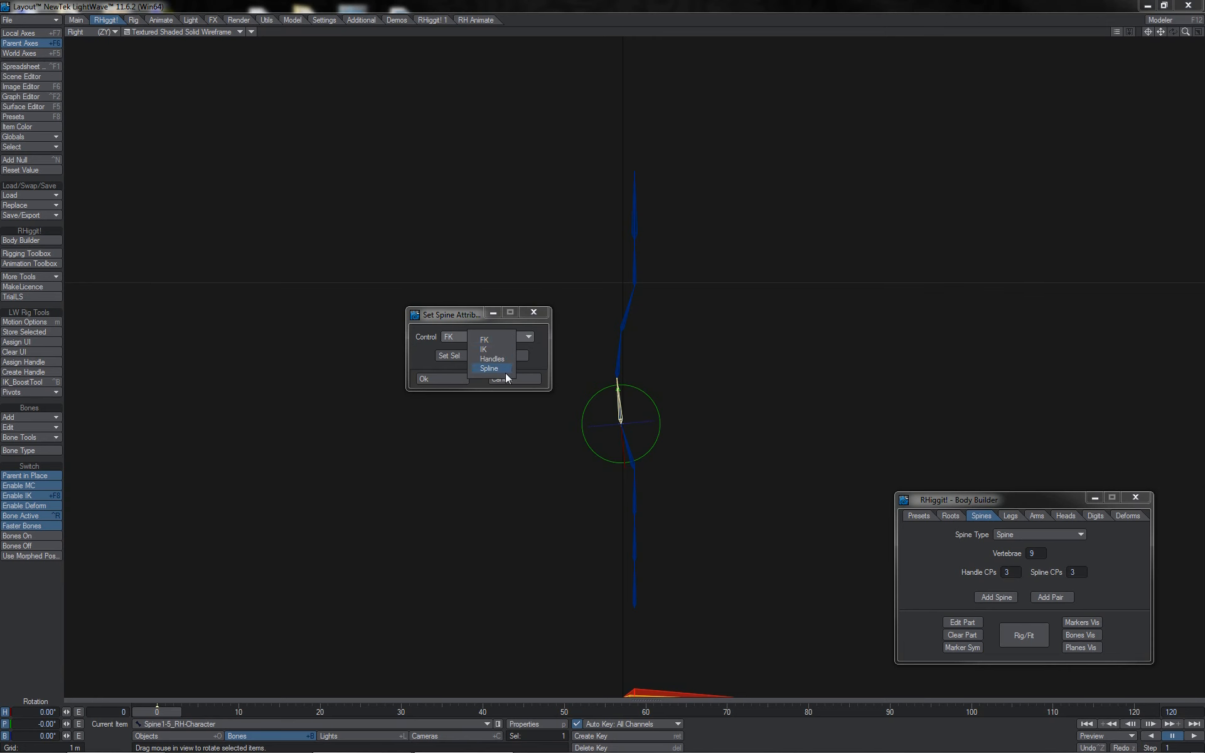
{"action": "left_click", "coordinate": [502, 369]}
Step: Try moving the spine's tip marker in fitting mode and undo the move
{"action": "left_click", "coordinate": [655, 170]}
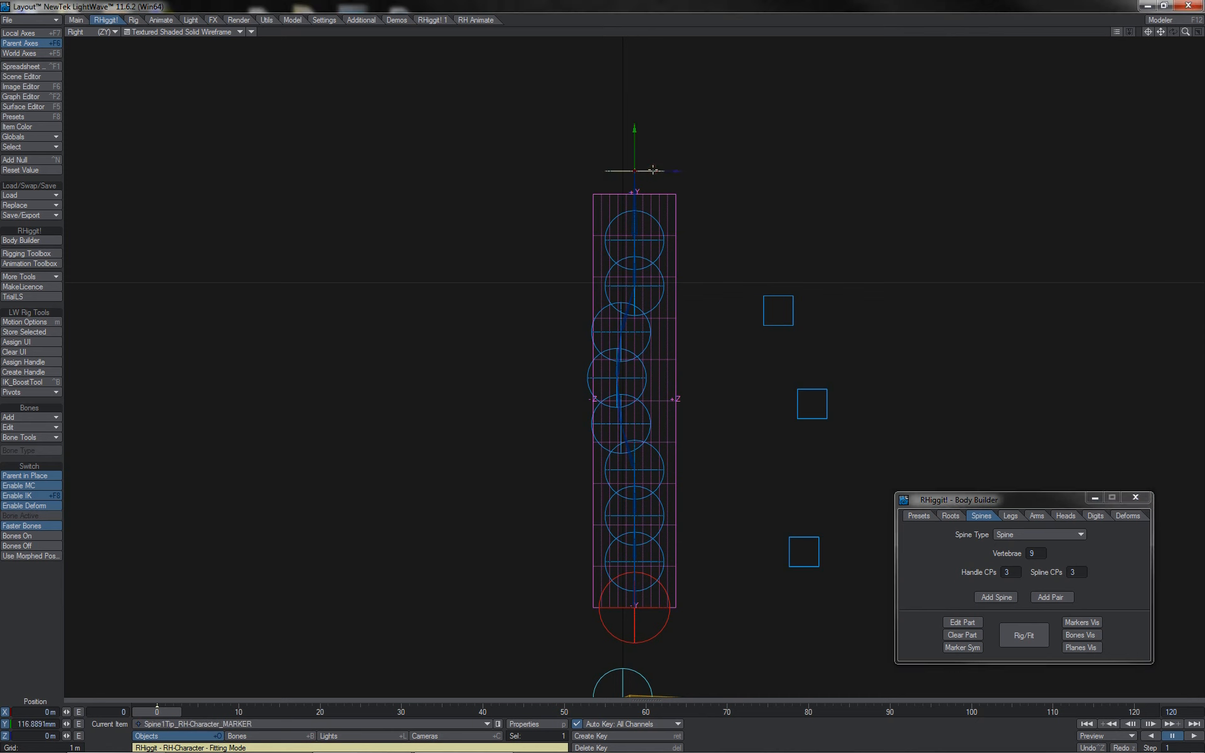
{"action": "mouse_move", "coordinate": [674, 135]}
{"action": "left_mouse_down"}
{"action": "mouse_move", "coordinate": [661, 142]}
{"action": "mouse_move", "coordinate": [658, 130]}
{"action": "mouse_move", "coordinate": [679, 129]}
{"action": "left_mouse_up"}
{"action": "key", "text": "ctrl+z"}
Step: Add a Neck part with 2 vertebrae, 1 handle CP and 3 spline CPs, parented to Spine1-9
{"action": "left_click", "coordinate": [1021, 533]}
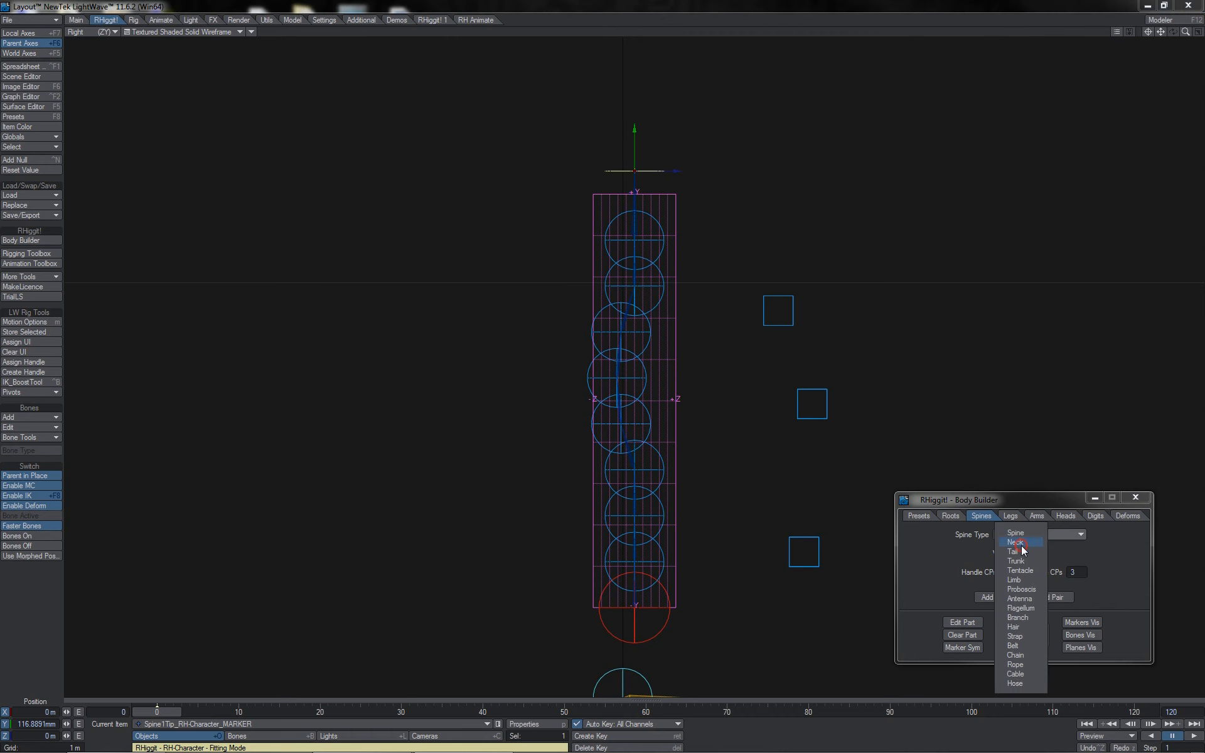
{"action": "left_click", "coordinate": [1019, 543]}
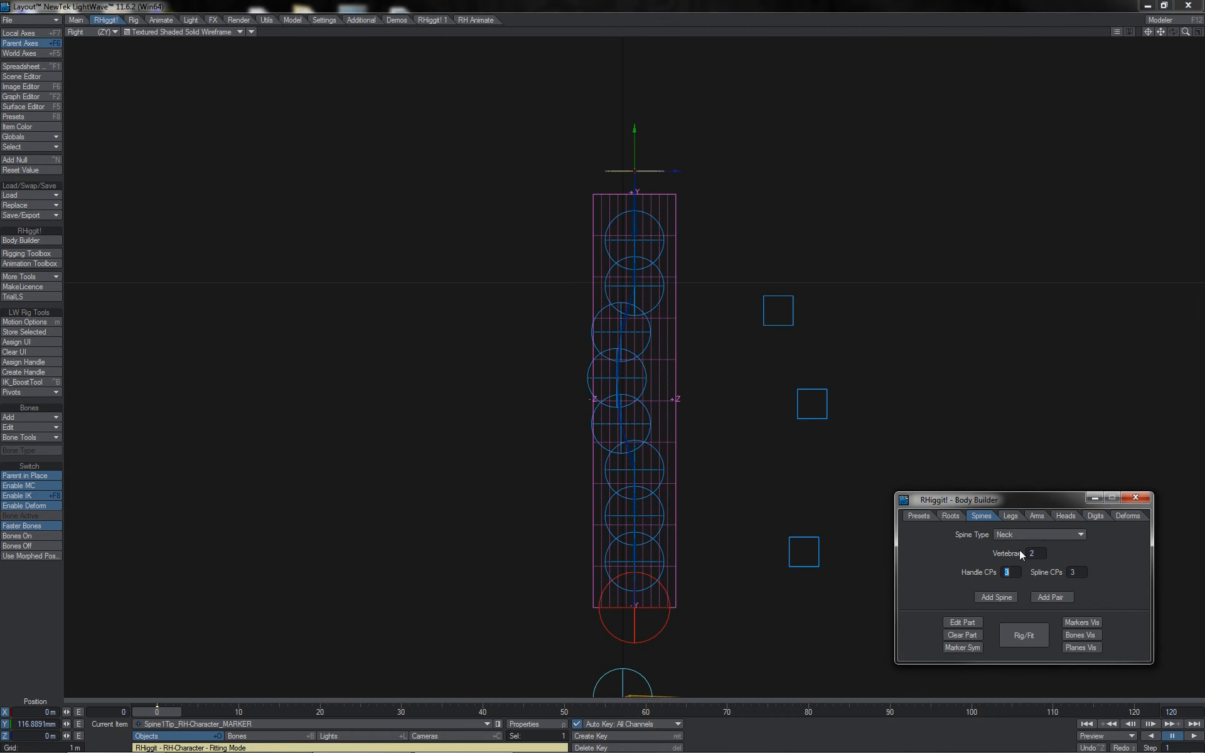
{"action": "left_click", "coordinate": [1000, 597]}
{"action": "left_click", "coordinate": [488, 351]}
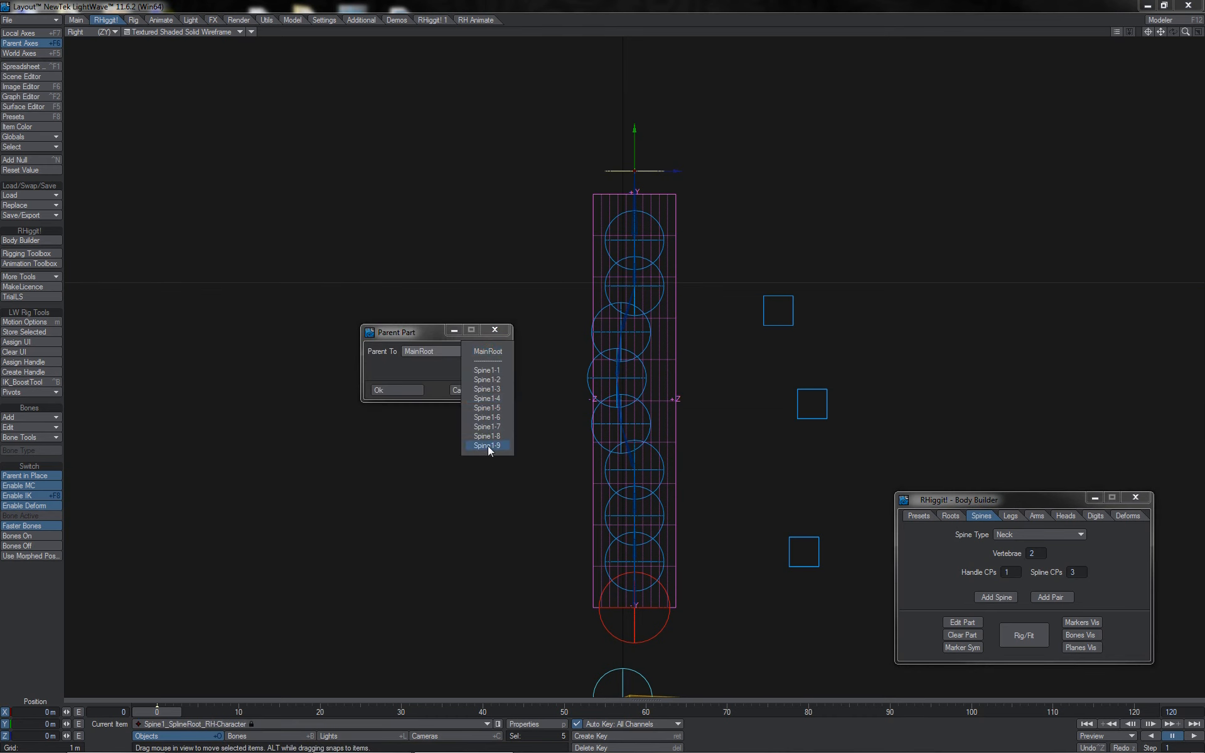
{"action": "left_click", "coordinate": [492, 446]}
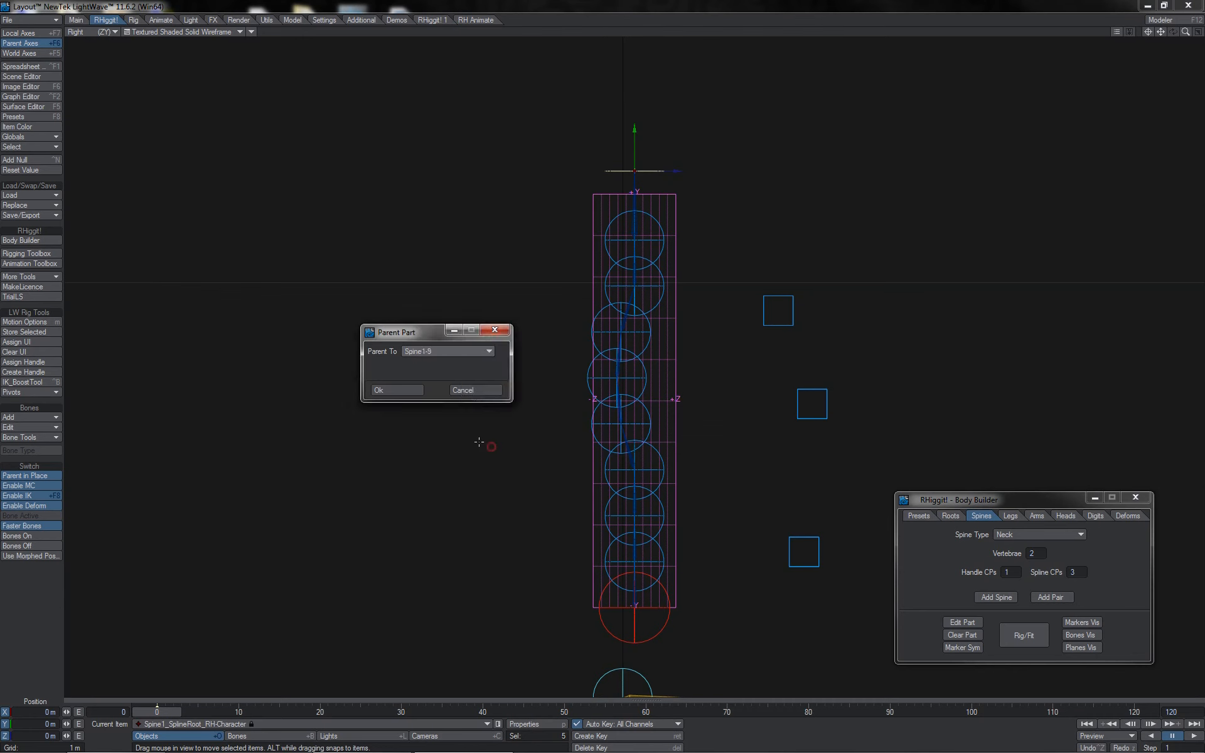
{"action": "left_click", "coordinate": [397, 389]}
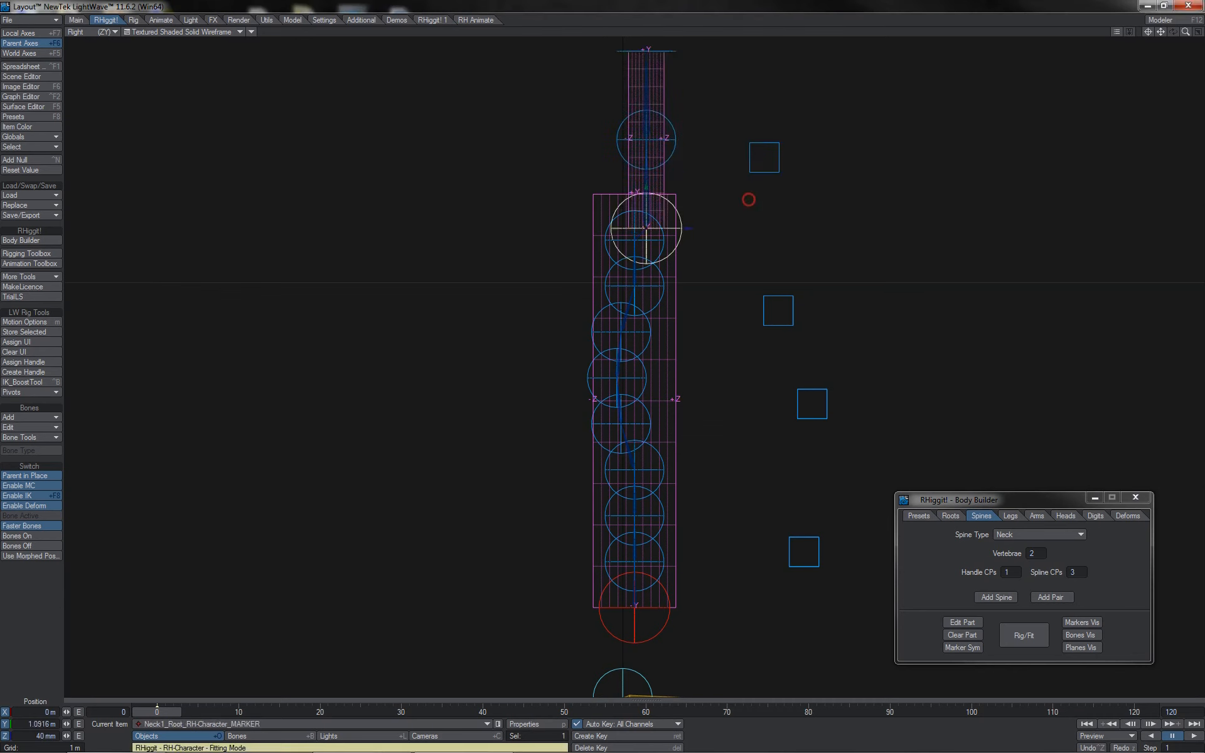
Step: Move the neck's root marker clear of the spine to about Y 1.21 m, Z 109 mm, and select the ninth spine bone
{"action": "left_click", "coordinate": [631, 213]}
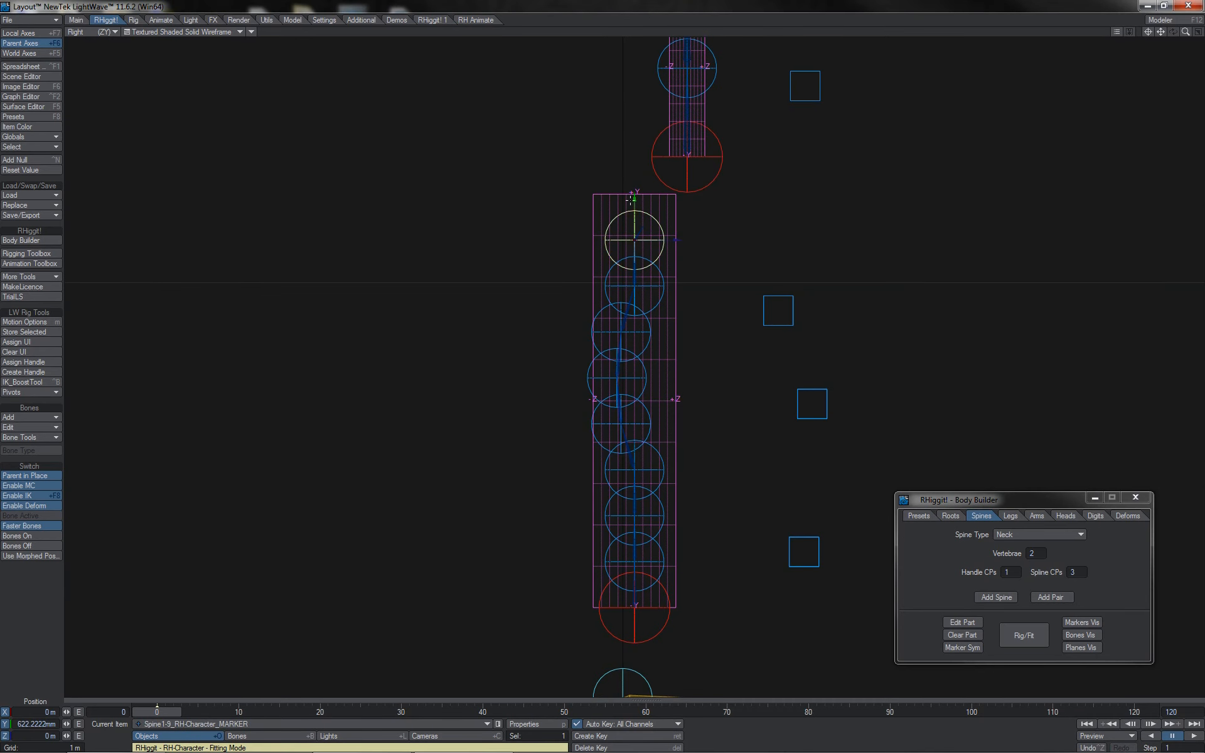
{"action": "left_click", "coordinate": [689, 190]}
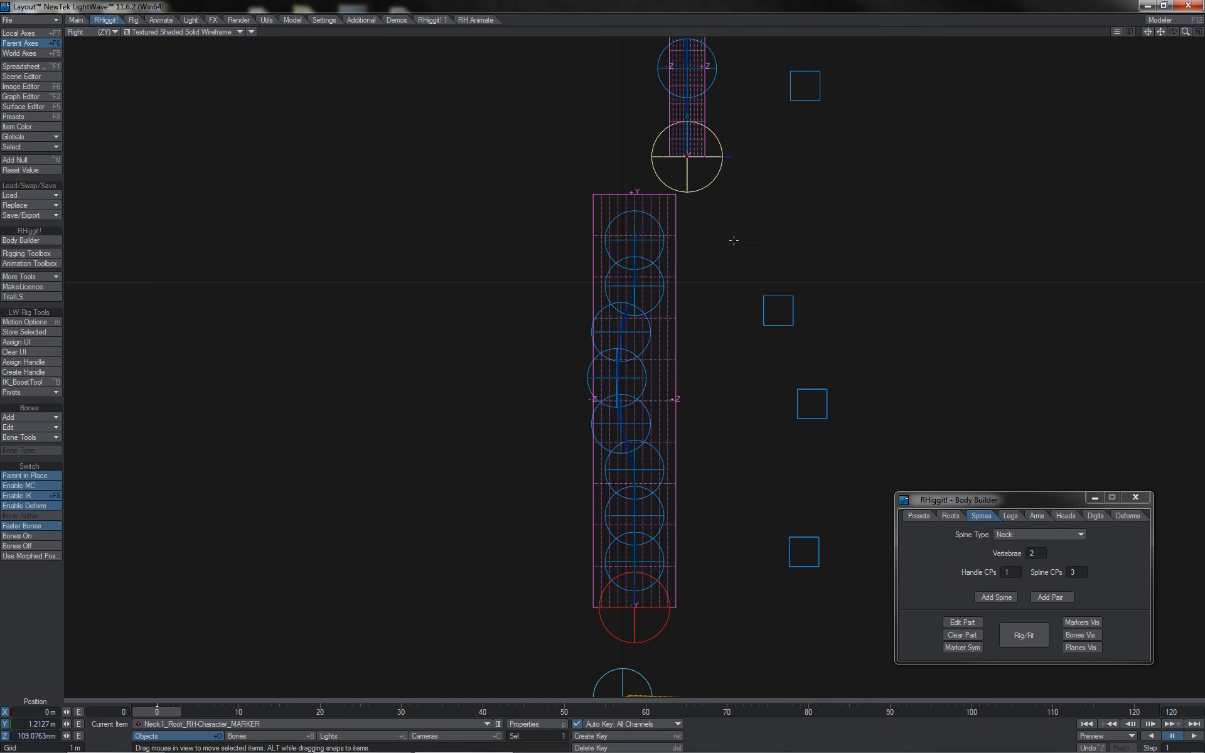
{"action": "left_click", "coordinate": [639, 230]}
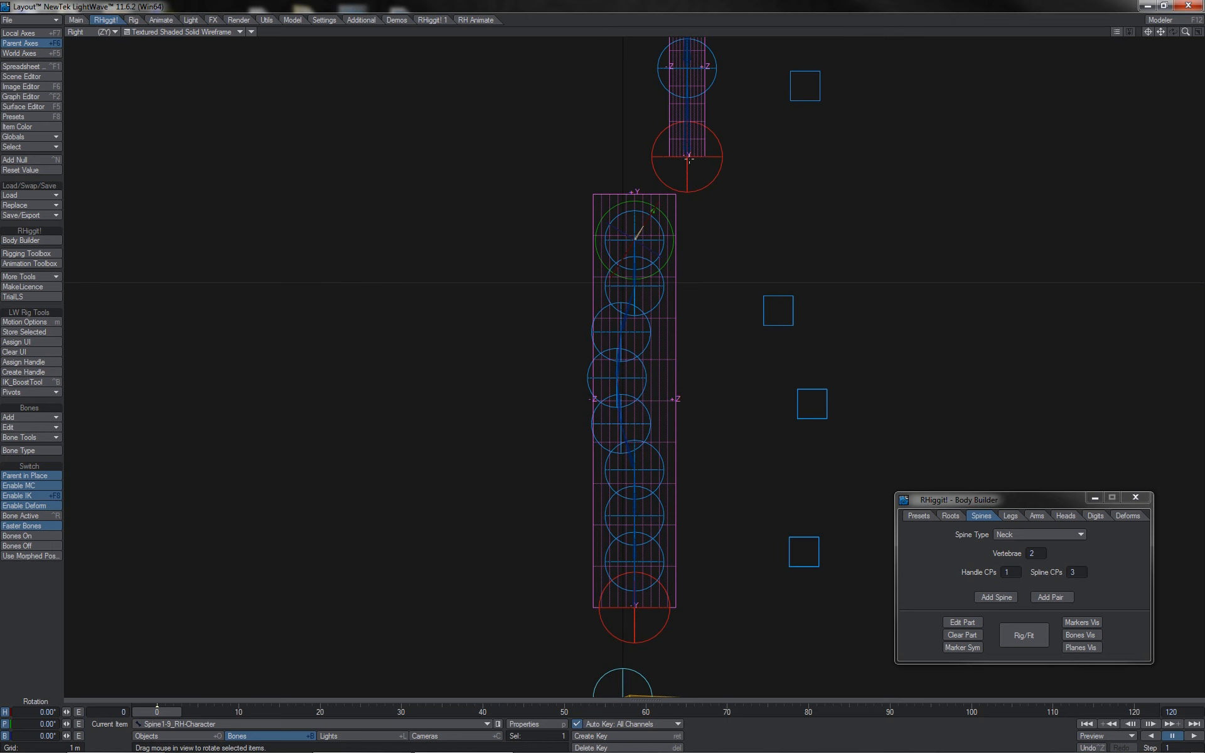
Step: Move the neck's root marker to about Y 1.18 m, Z 9 mm, just above the main spine
{"action": "left_click", "coordinate": [727, 157]}
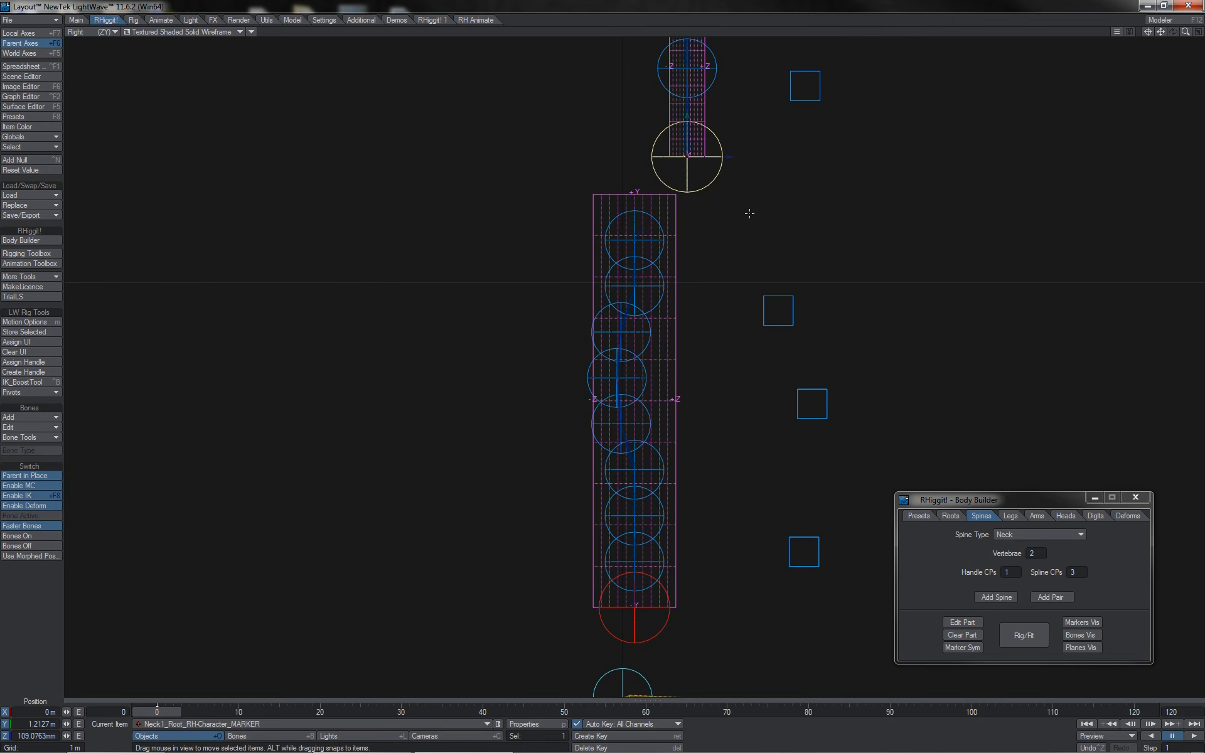
{"action": "mouse_move", "coordinate": [749, 213]}
{"action": "left_mouse_down"}
{"action": "mouse_move", "coordinate": [686, 335]}
{"action": "mouse_move", "coordinate": [620, 307]}
{"action": "mouse_move", "coordinate": [602, 370]}
{"action": "left_mouse_up"}
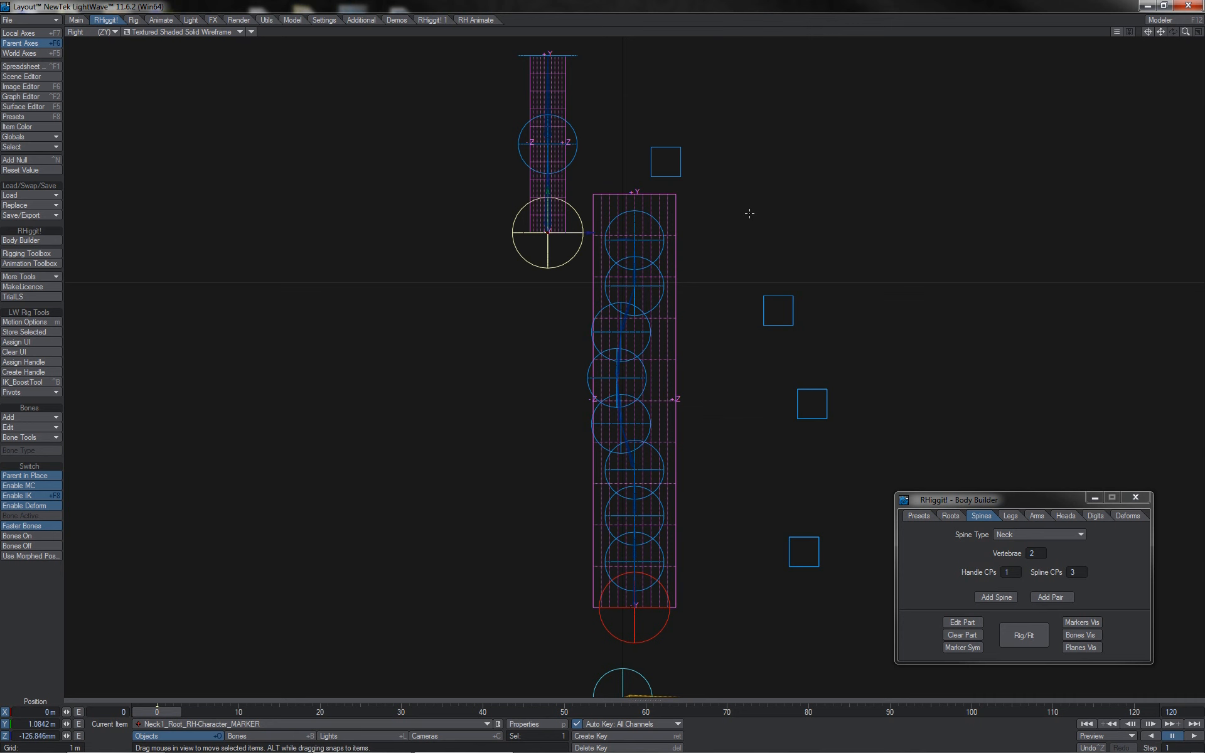
{"action": "mouse_move", "coordinate": [692, 240]}
{"action": "left_mouse_down"}
{"action": "mouse_move", "coordinate": [755, 169]}
{"action": "mouse_move", "coordinate": [773, 182]}
{"action": "left_mouse_up"}
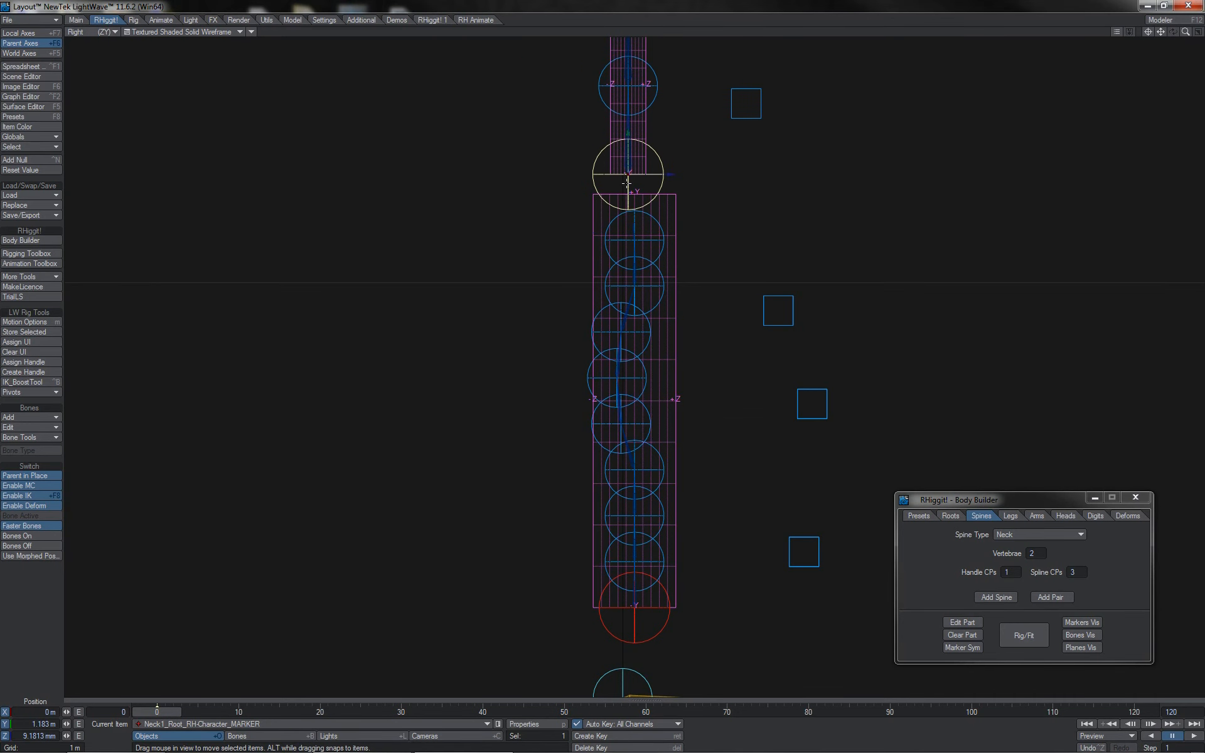
Step: Turn the rig on to check the joint between the last spine bone and the neck, and return to fitting mode
{"action": "left_click", "coordinate": [1034, 635]}
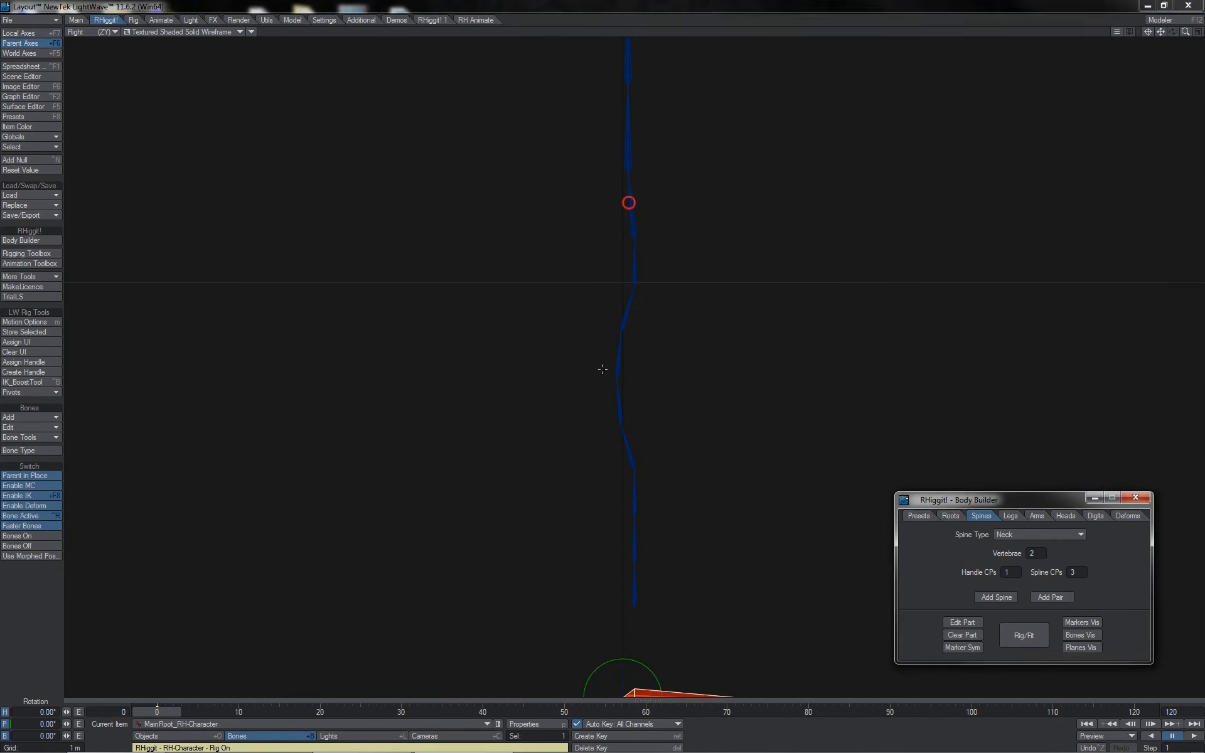
{"action": "left_click", "coordinate": [628, 202]}
{"action": "left_click", "coordinate": [1024, 635]}
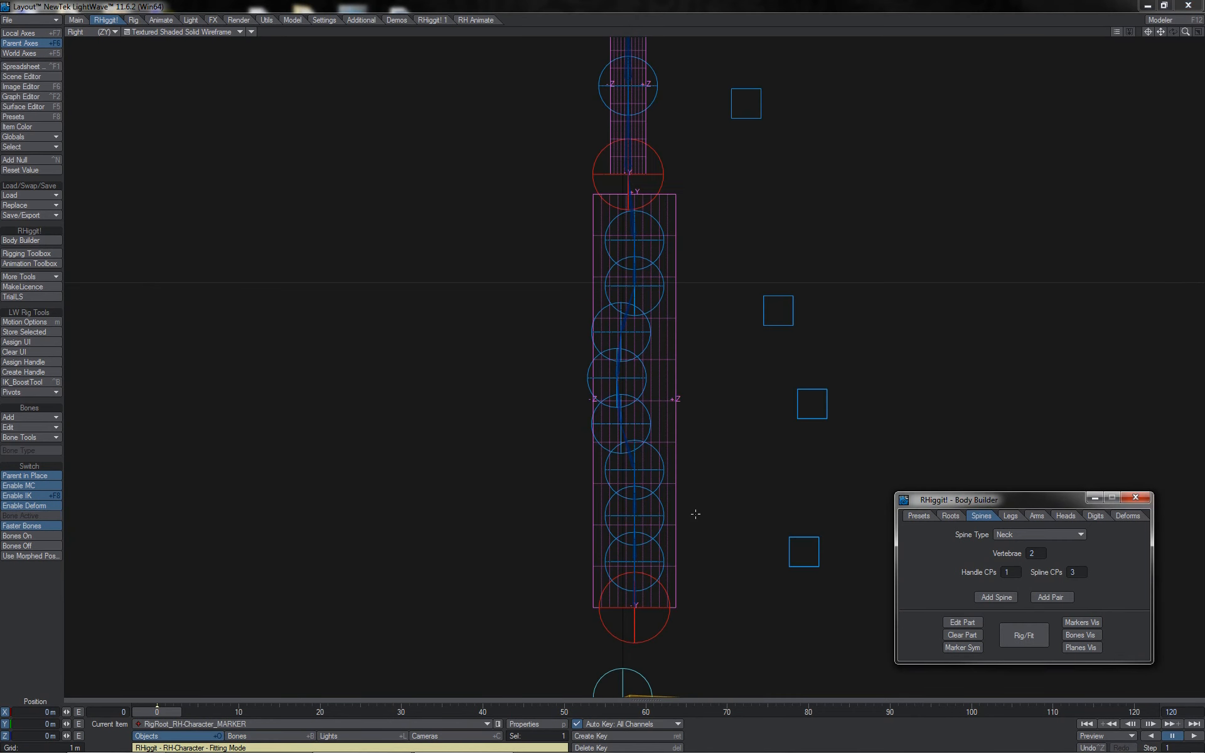
Step: Add a second Spine part with 3 vertebrae, 1 handle CP and 3 spline CPs, its root at about X 291 mm, Y 470 mm
{"action": "key", "text": "4"}
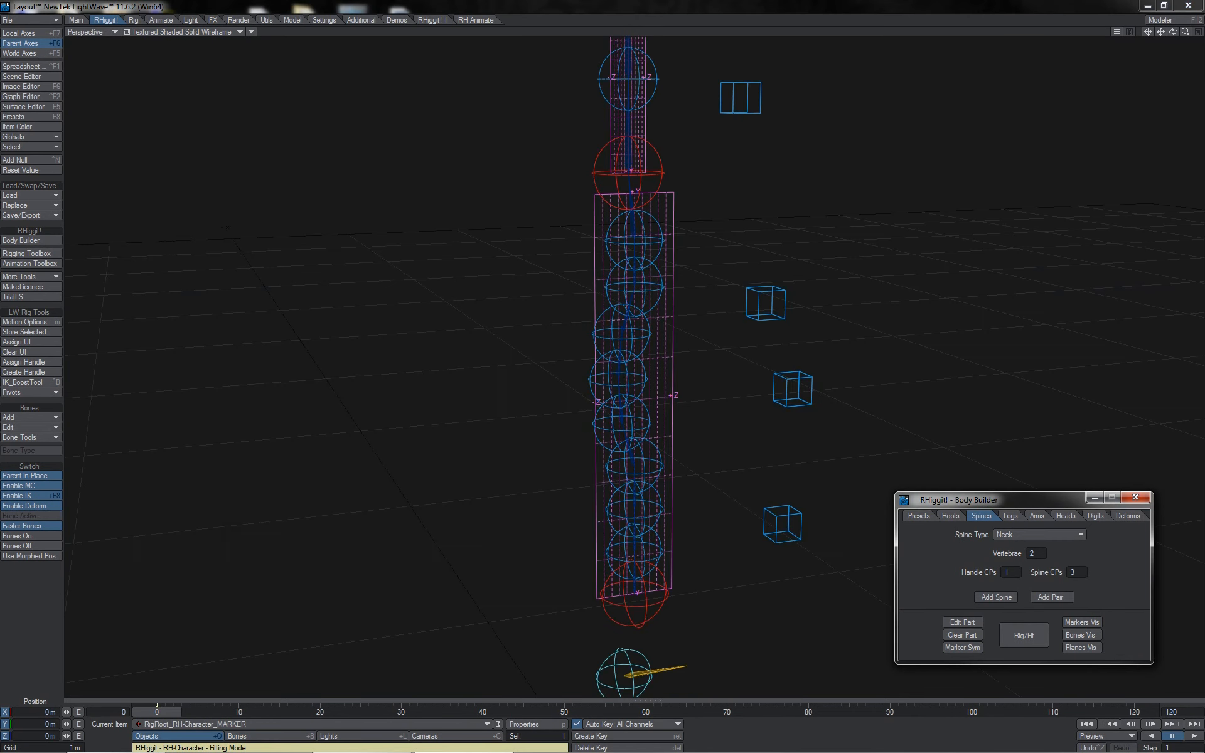
{"action": "left_click", "coordinate": [1032, 553]}
{"action": "type", "text": "3"}
{"action": "left_click_drag", "start_coordinate": [635, 694], "coordinate": [806, 595]}
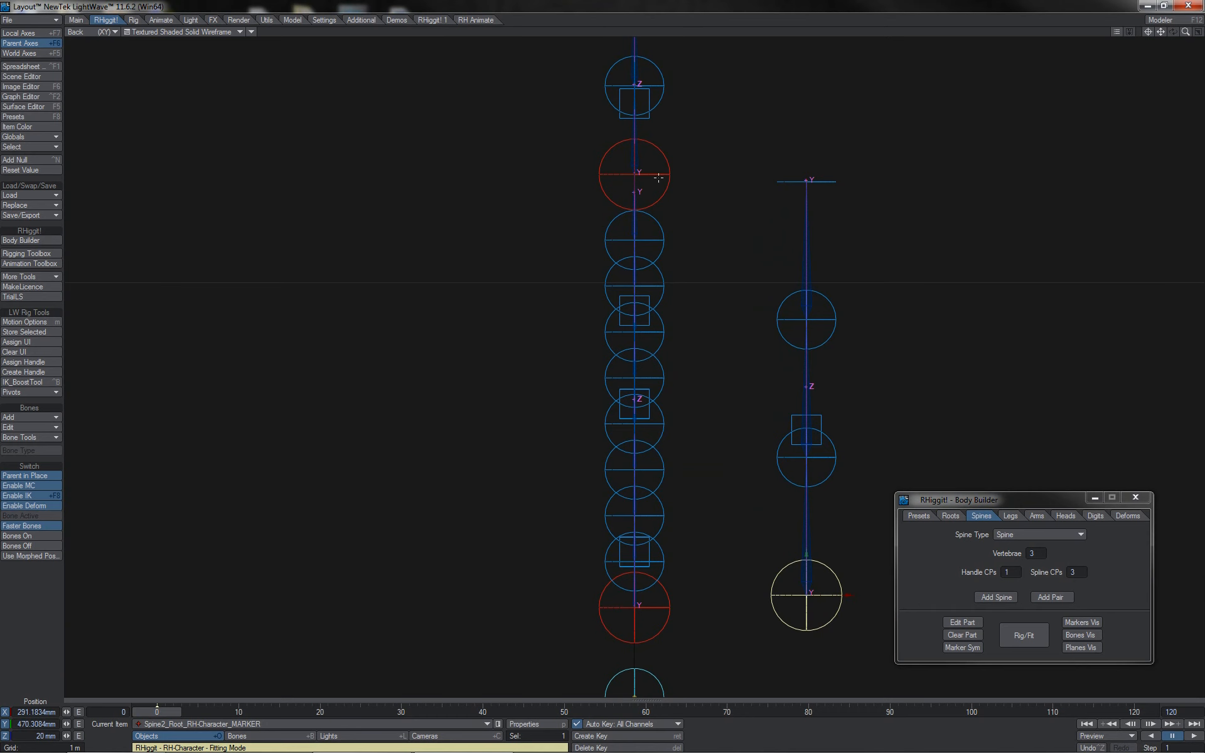
Step: Try moving the neck's root marker up to about Y 1.21 m and undo the move
{"action": "left_click", "coordinate": [658, 177]}
{"action": "left_click_drag", "start_coordinate": [658, 178], "coordinate": [658, 161]}
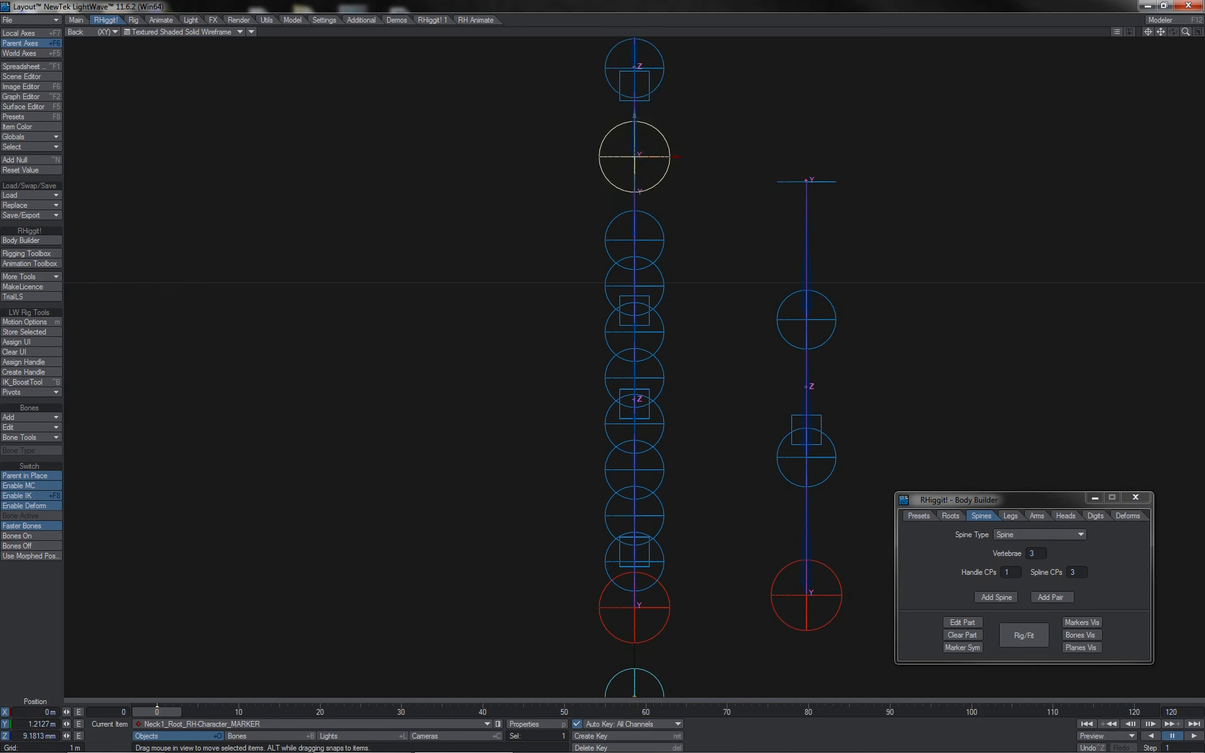
{"action": "key", "text": "ctrl+z"}
Step: Check the second spine's third bone and move that spine's root marker to about X 320 mm, Y 503 mm
{"action": "left_click", "coordinate": [808, 275]}
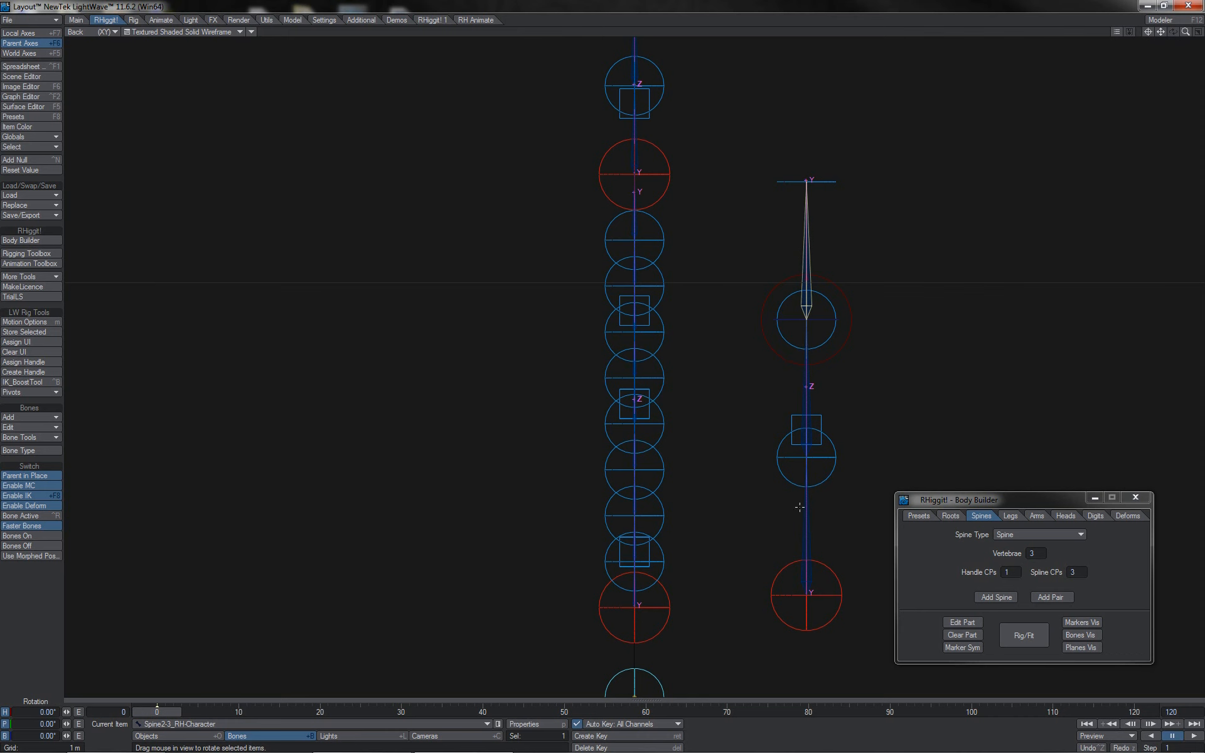
{"action": "left_click", "coordinate": [826, 563]}
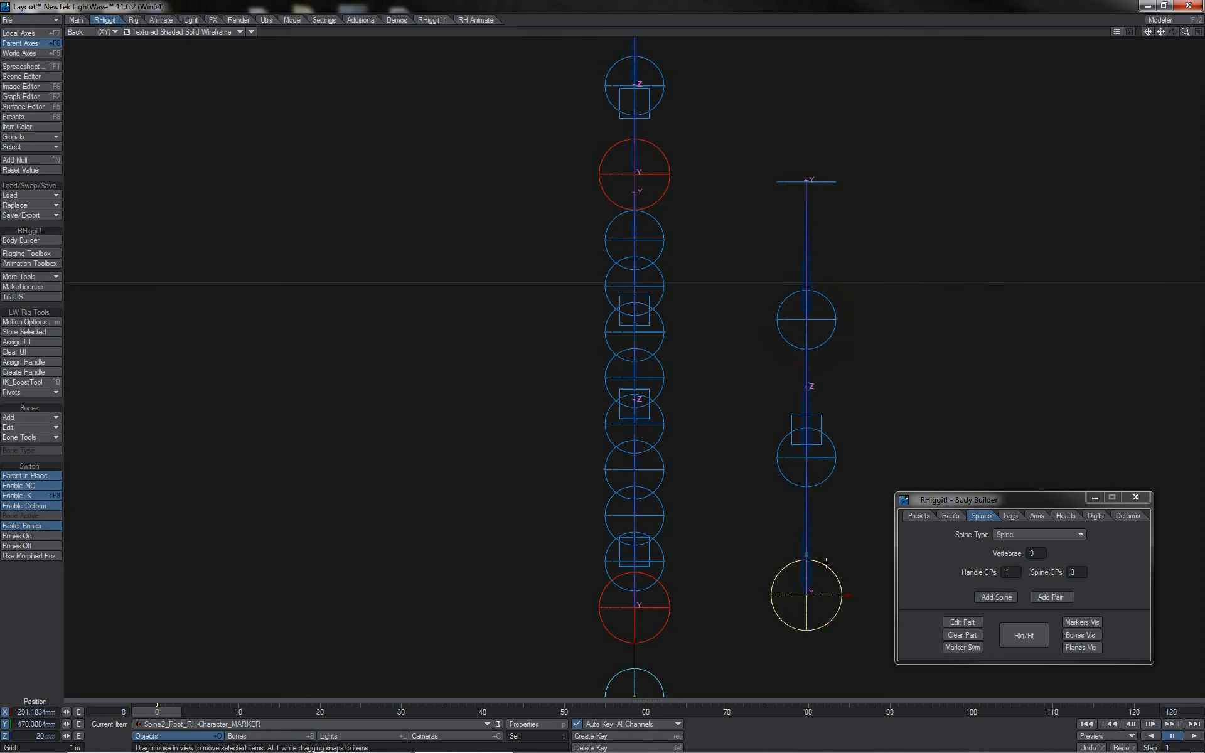
{"action": "left_click_drag", "start_coordinate": [840, 547], "coordinate": [857, 527]}
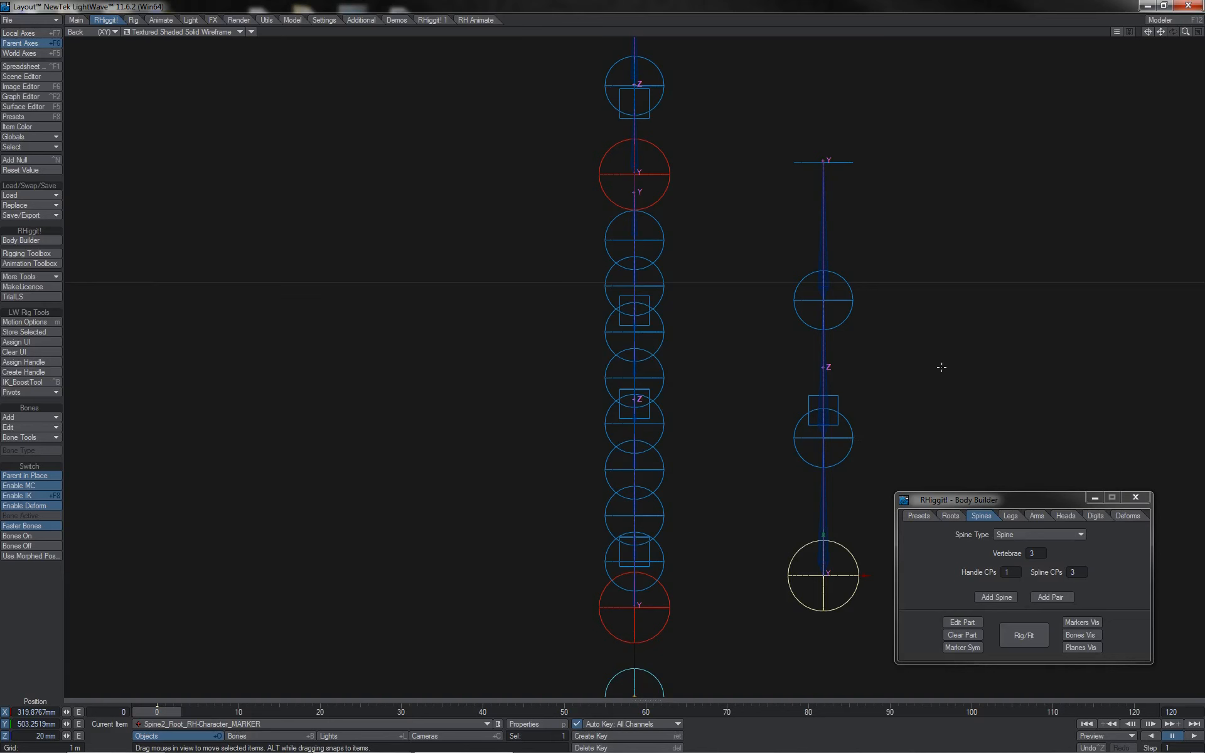
Step: Add a pair of arms with 0 fingers, parented to Spine2-3
{"action": "left_click", "coordinate": [1033, 516]}
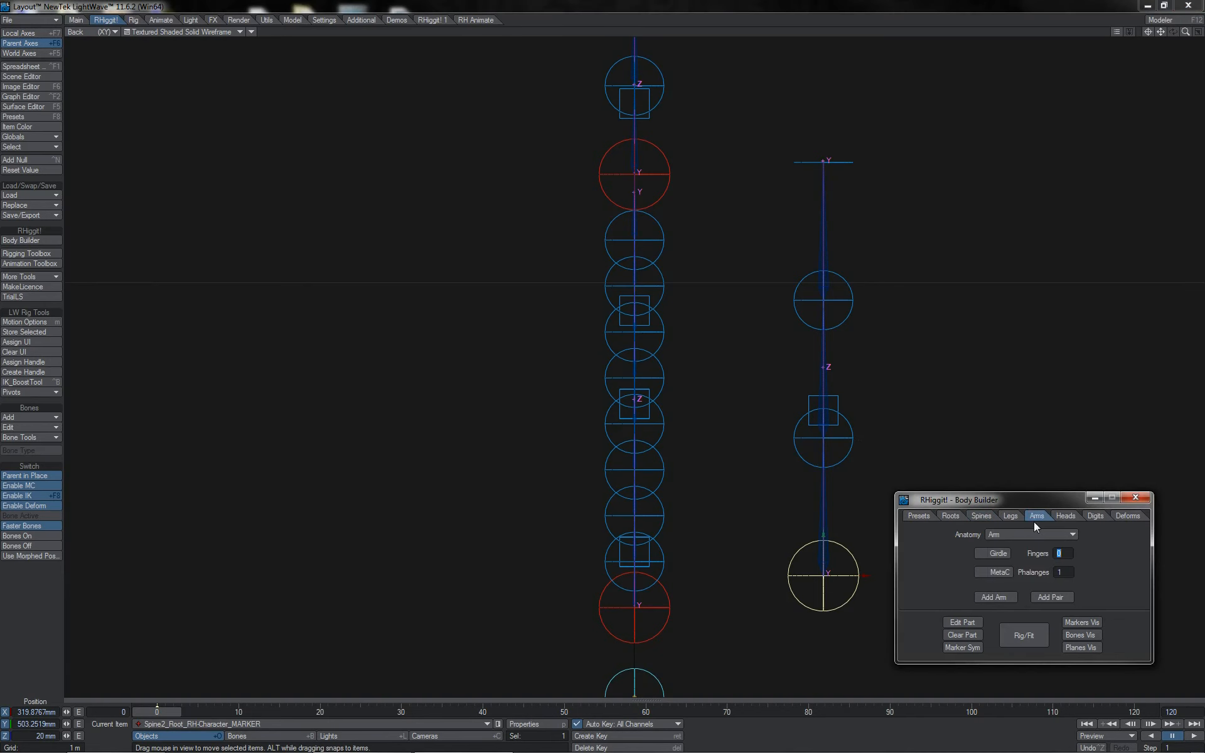
{"action": "left_click", "coordinate": [1050, 596]}
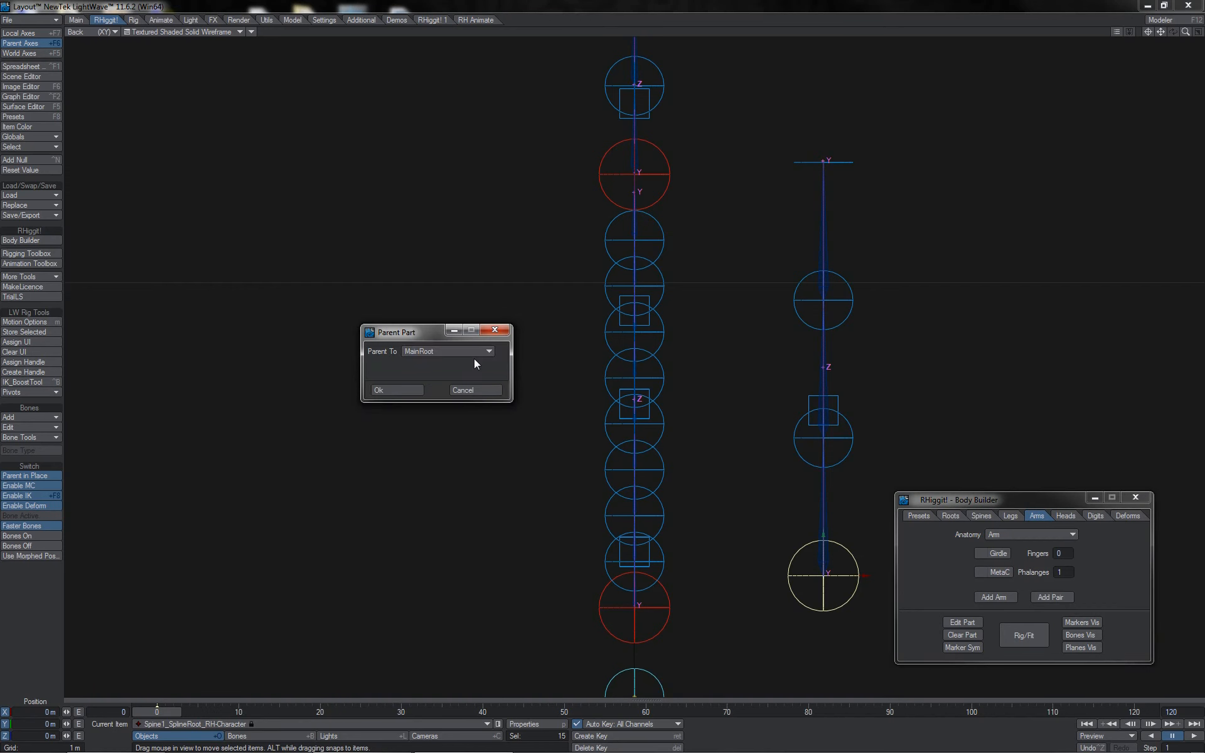
{"action": "left_click", "coordinate": [475, 352]}
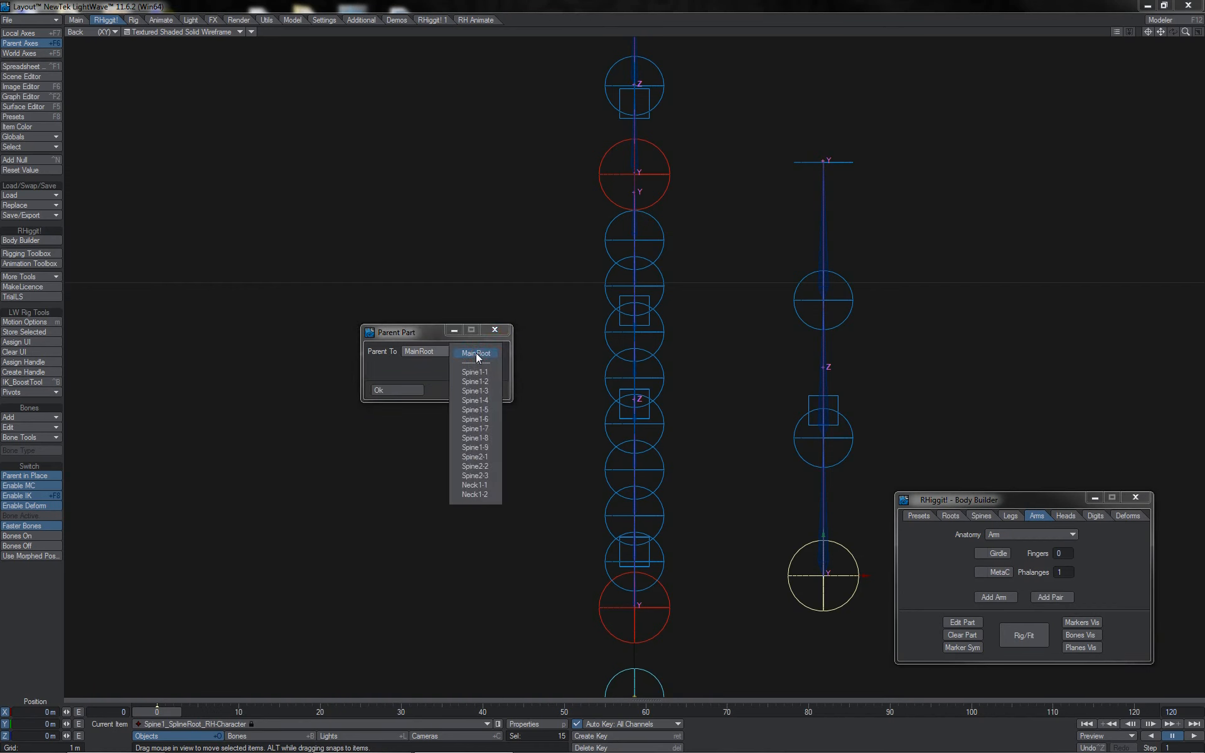
{"action": "left_click", "coordinate": [491, 478]}
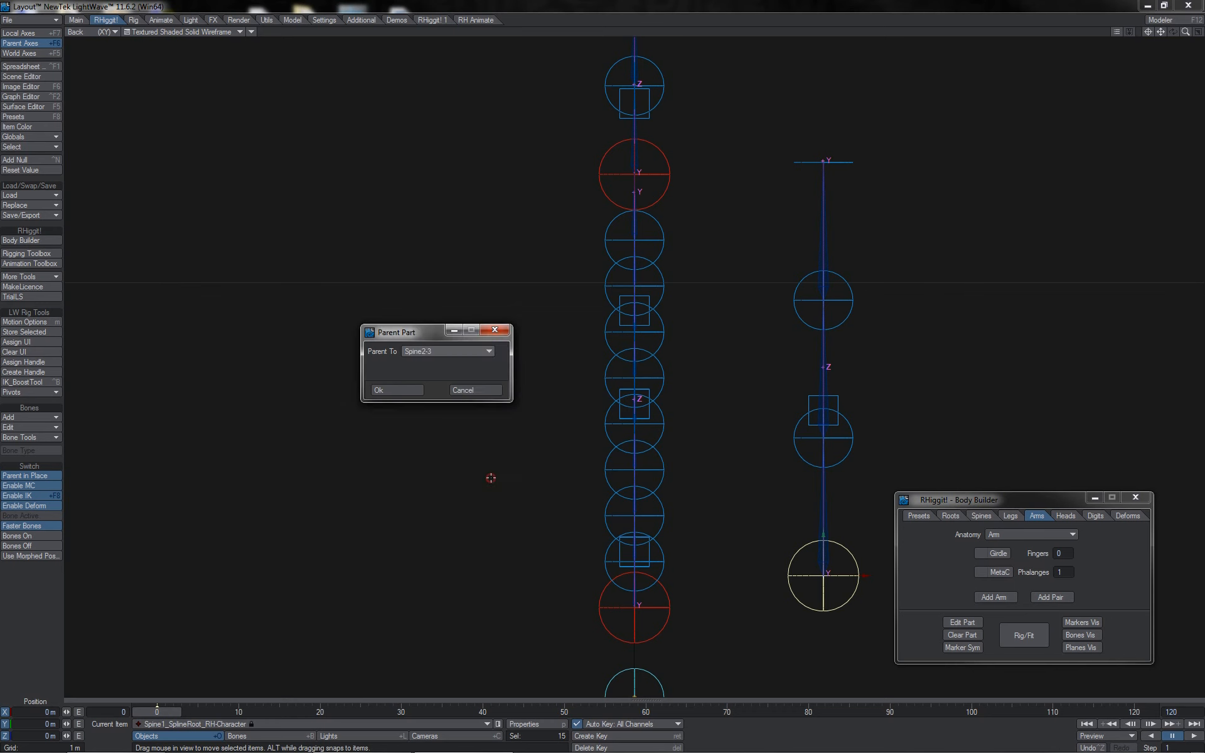
{"action": "left_click", "coordinate": [413, 393]}
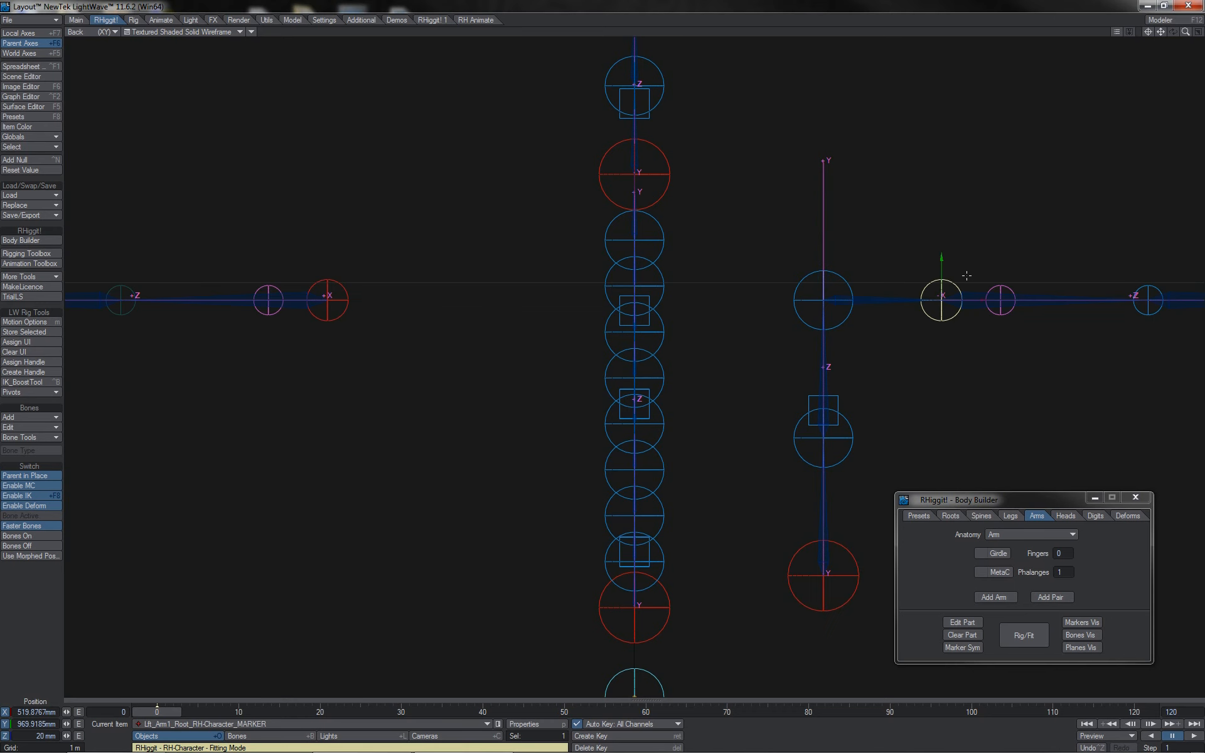
Step: Move the left arm's root marker to about X 461 mm, Y 1.08 m, and check the Spine2-3 bone with the rig on
{"action": "left_click_drag", "start_coordinate": [991, 256], "coordinate": [997, 253]}
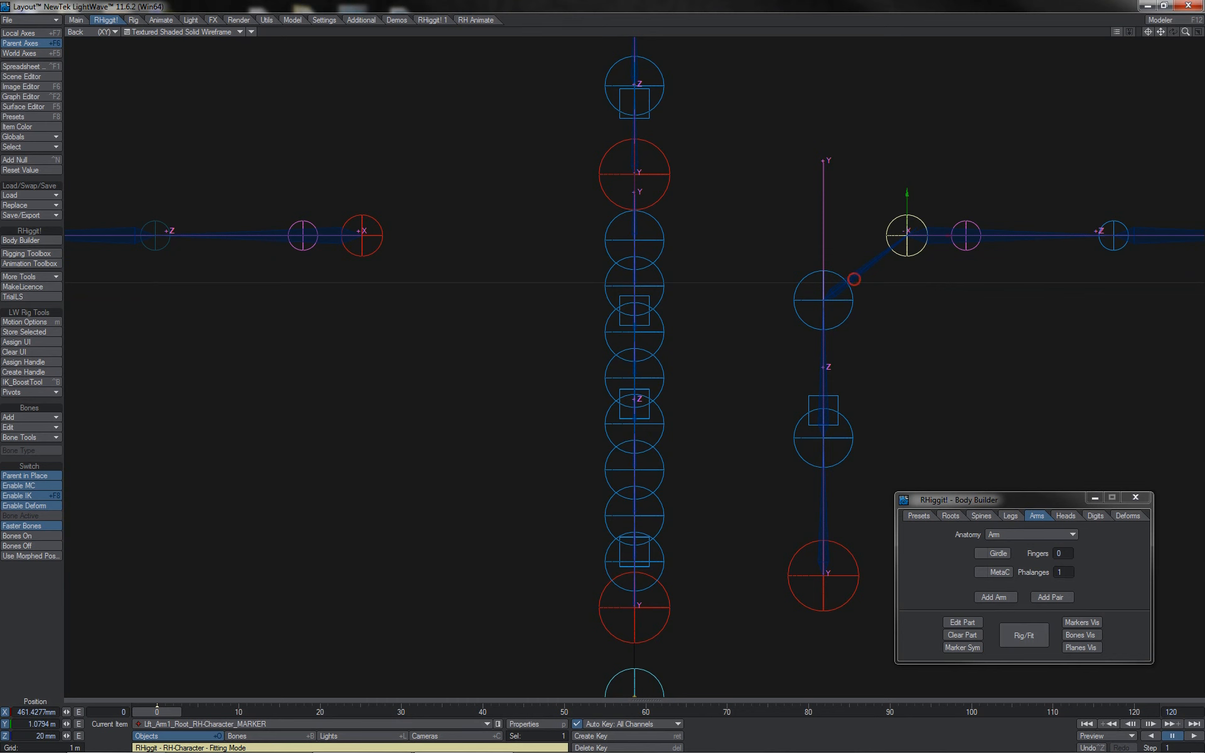
{"action": "left_click", "coordinate": [853, 282]}
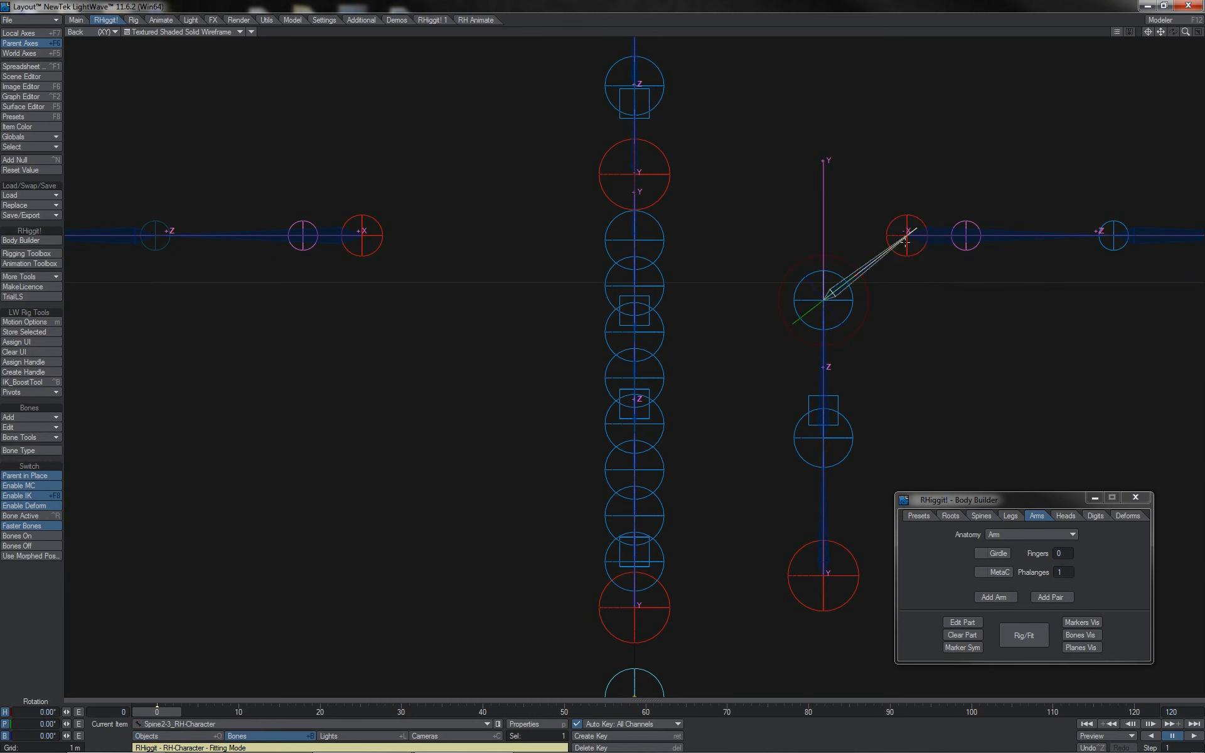
{"action": "left_click", "coordinate": [915, 220]}
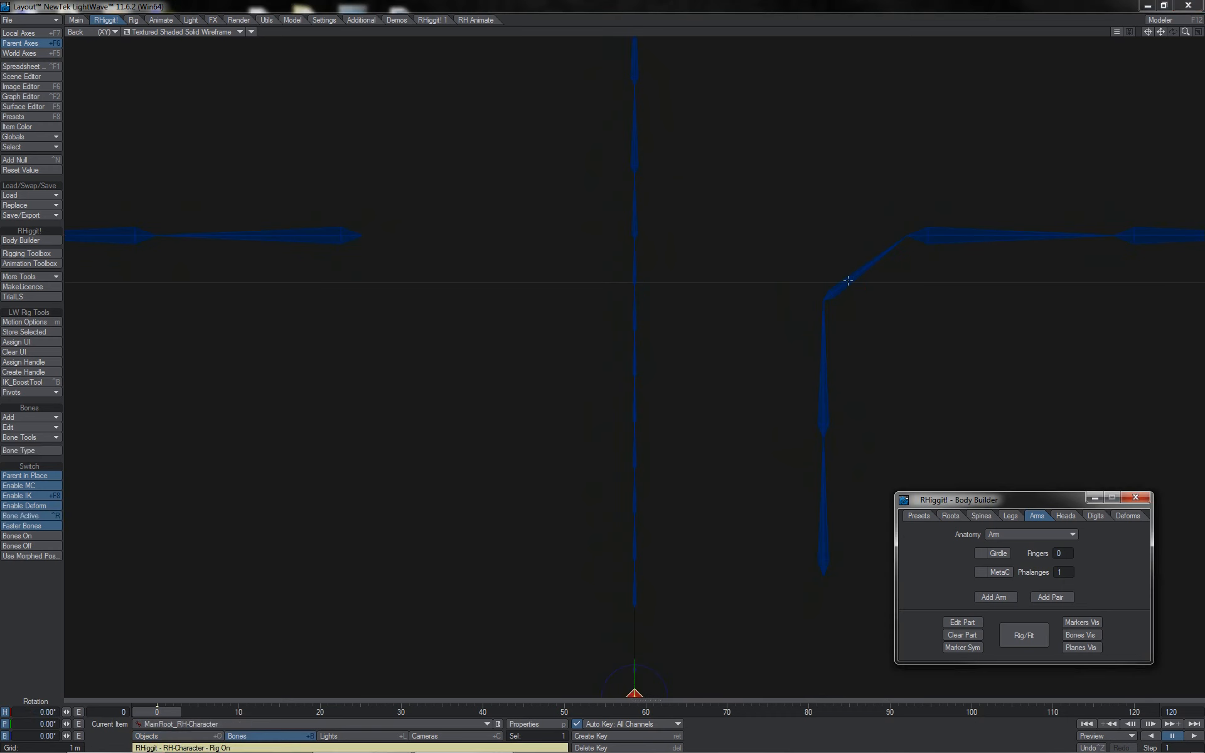
{"action": "left_click", "coordinate": [855, 275]}
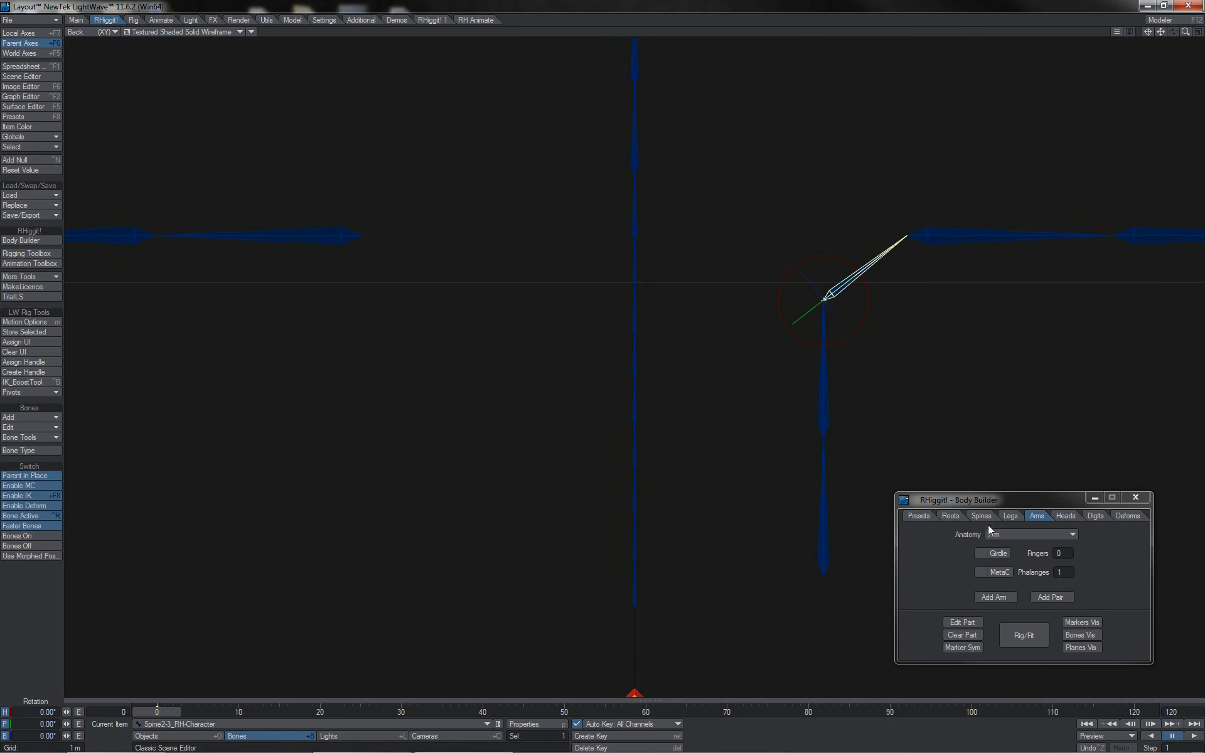
Step: Add a Neck part with 3 vertebrae, 1 handle CP and 3 spline CPs, parented to Spine2-3
{"action": "left_click", "coordinate": [981, 516]}
{"action": "left_click", "coordinate": [1007, 533]}
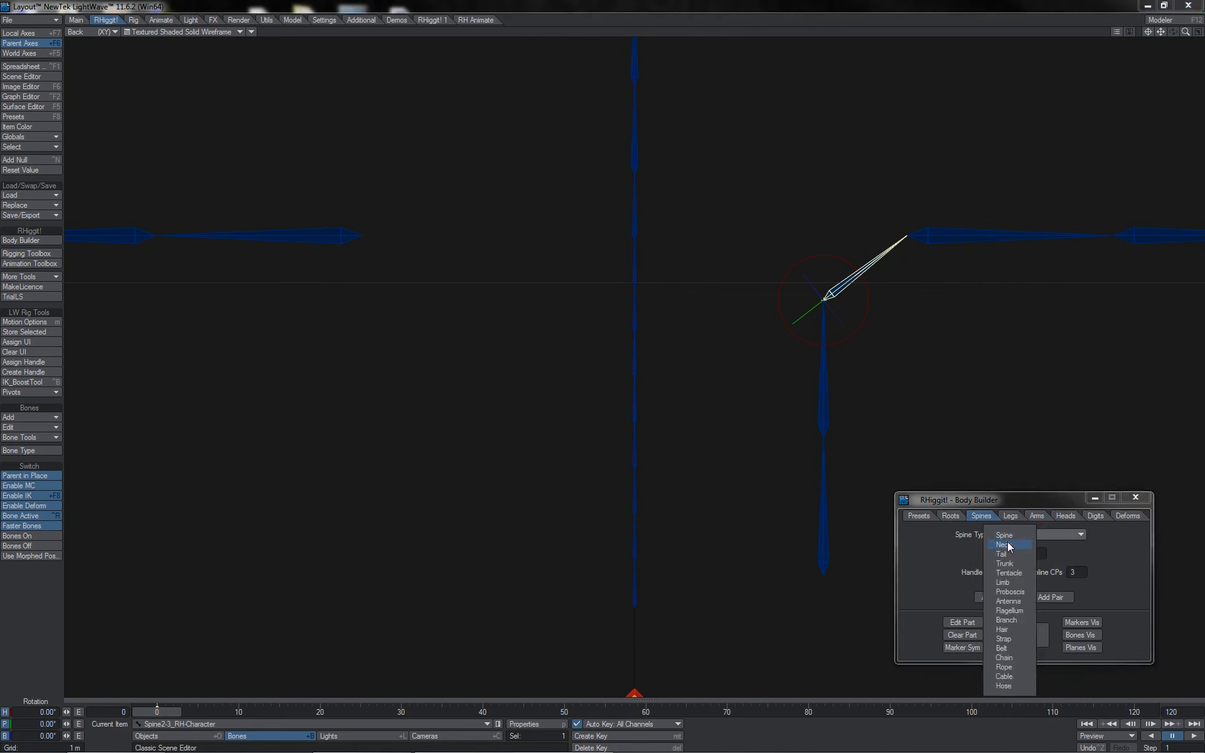
{"action": "left_click", "coordinate": [1022, 576]}
{"action": "left_click", "coordinate": [995, 597]}
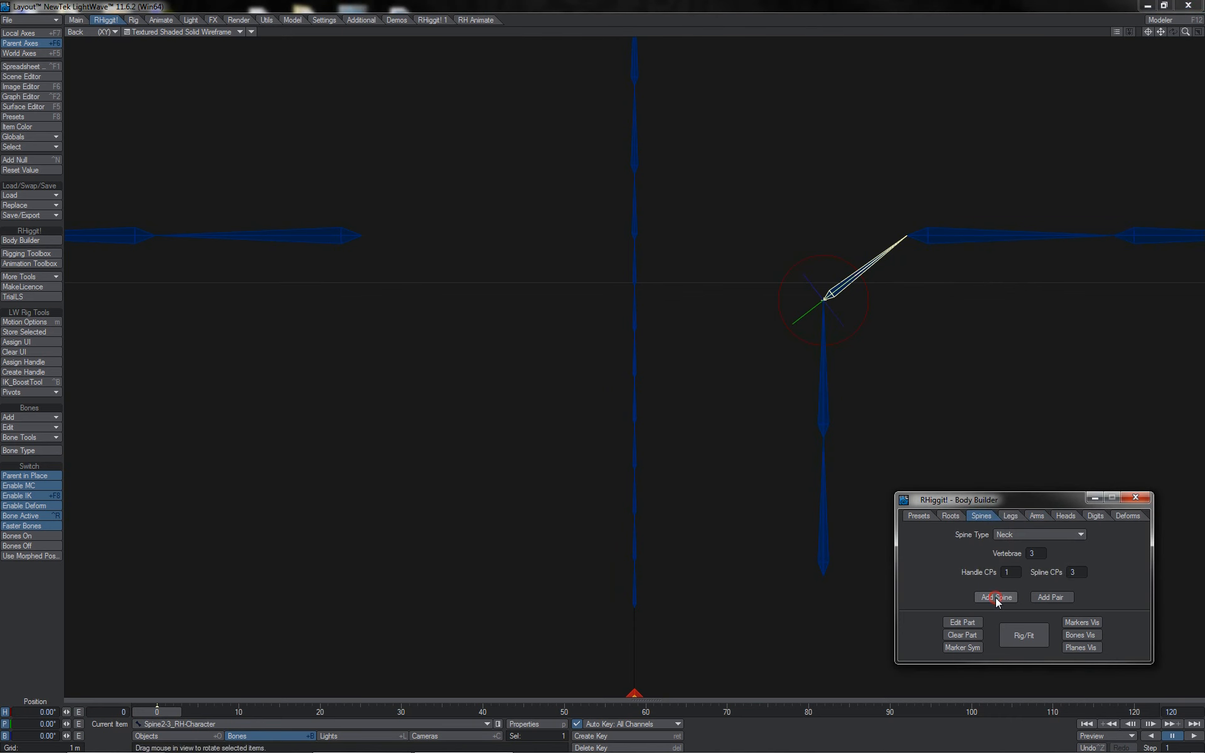
{"action": "left_click", "coordinate": [428, 352]}
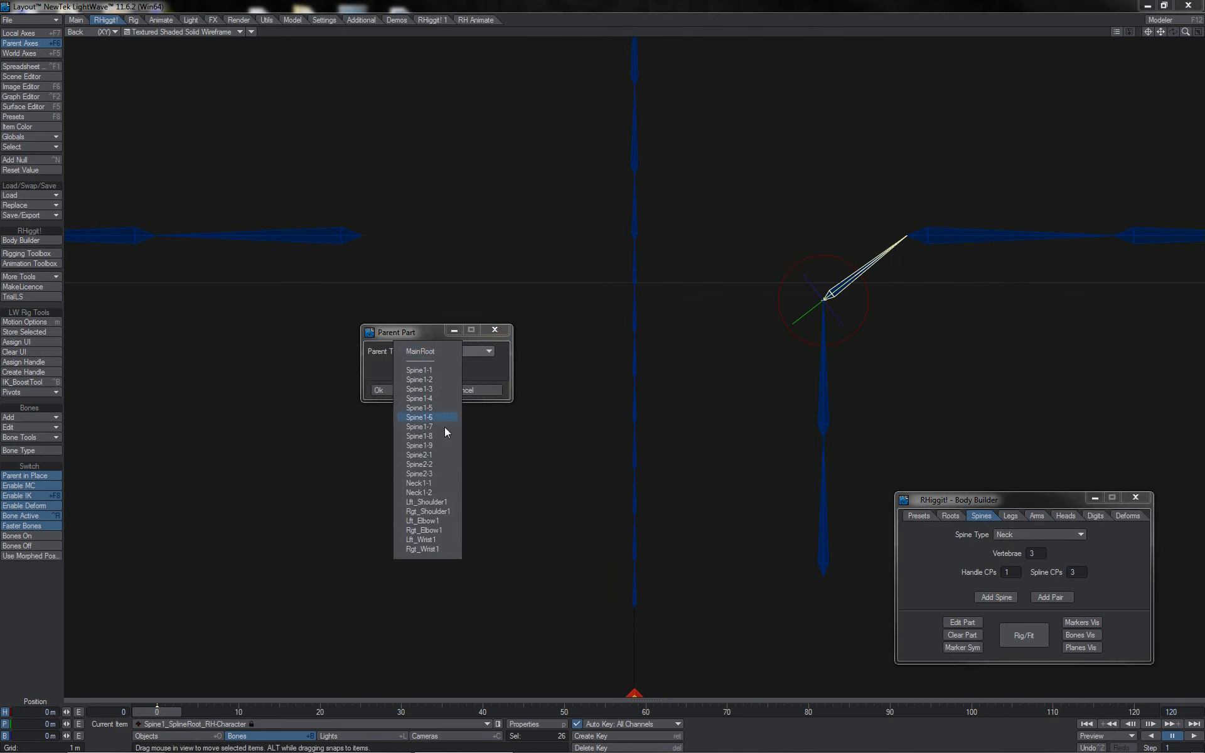
{"action": "left_click", "coordinate": [441, 473]}
{"action": "left_click", "coordinate": [378, 389]}
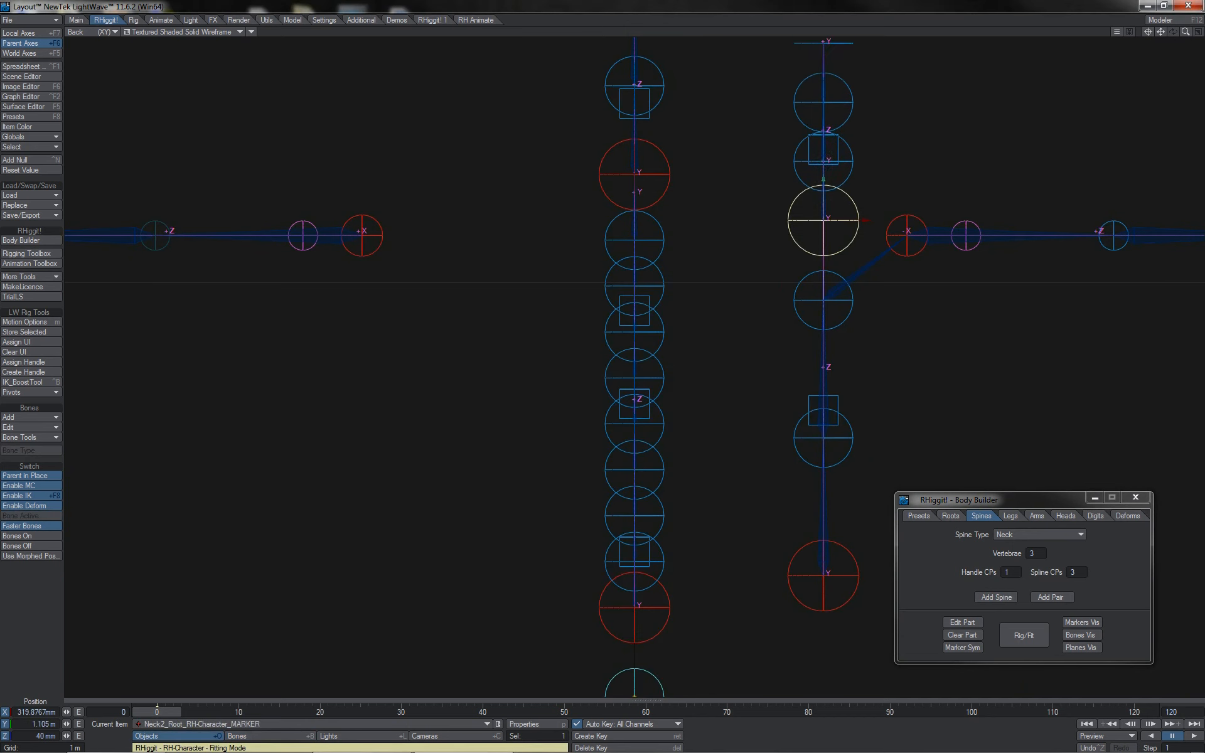
Step: In the Scene Editor, reorder Neck2_RootItem above the left and right arm root items under Spine2-3
{"action": "left_click", "coordinate": [860, 264]}
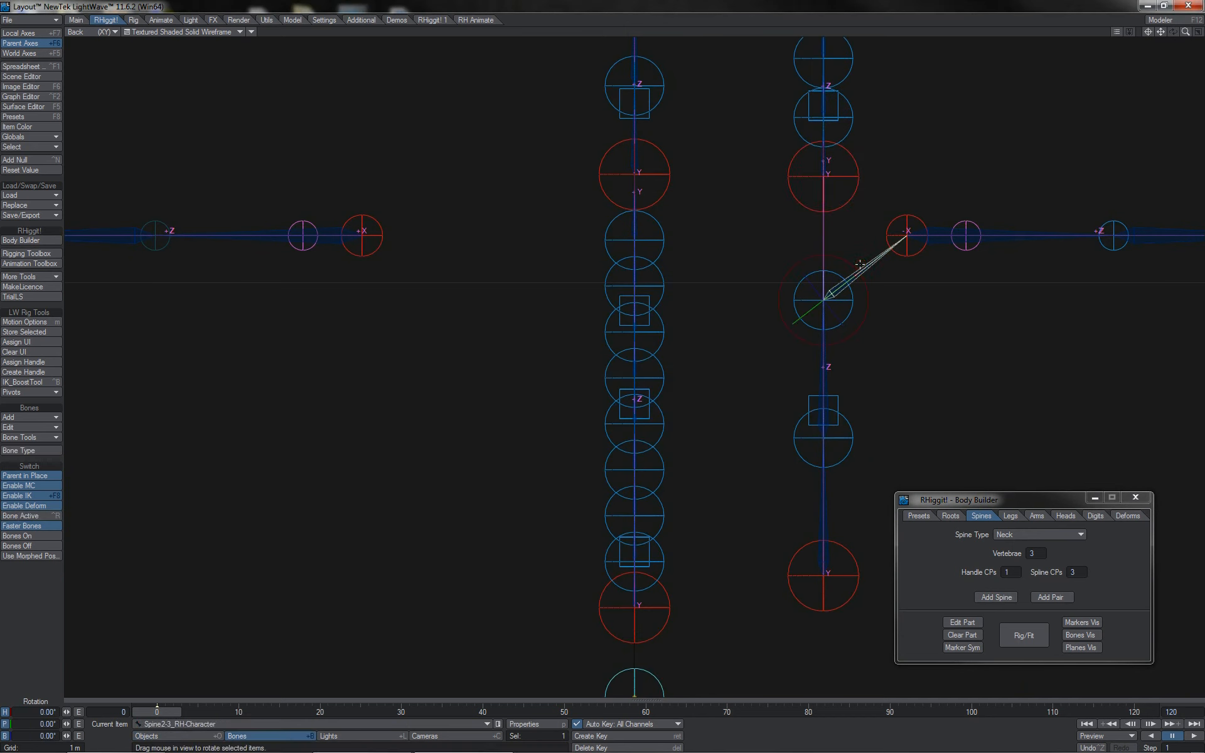
{"action": "left_click", "coordinate": [21, 76]}
{"action": "left_click", "coordinate": [847, 281]}
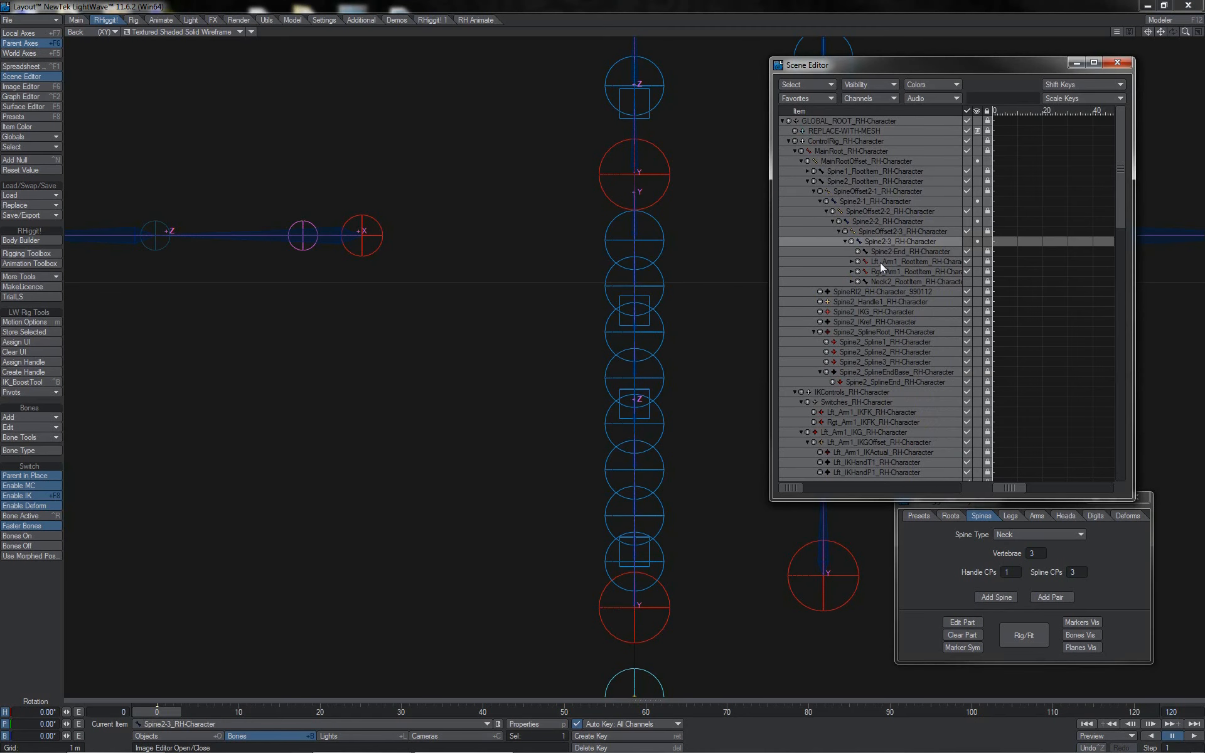
{"action": "left_click", "coordinate": [879, 262]}
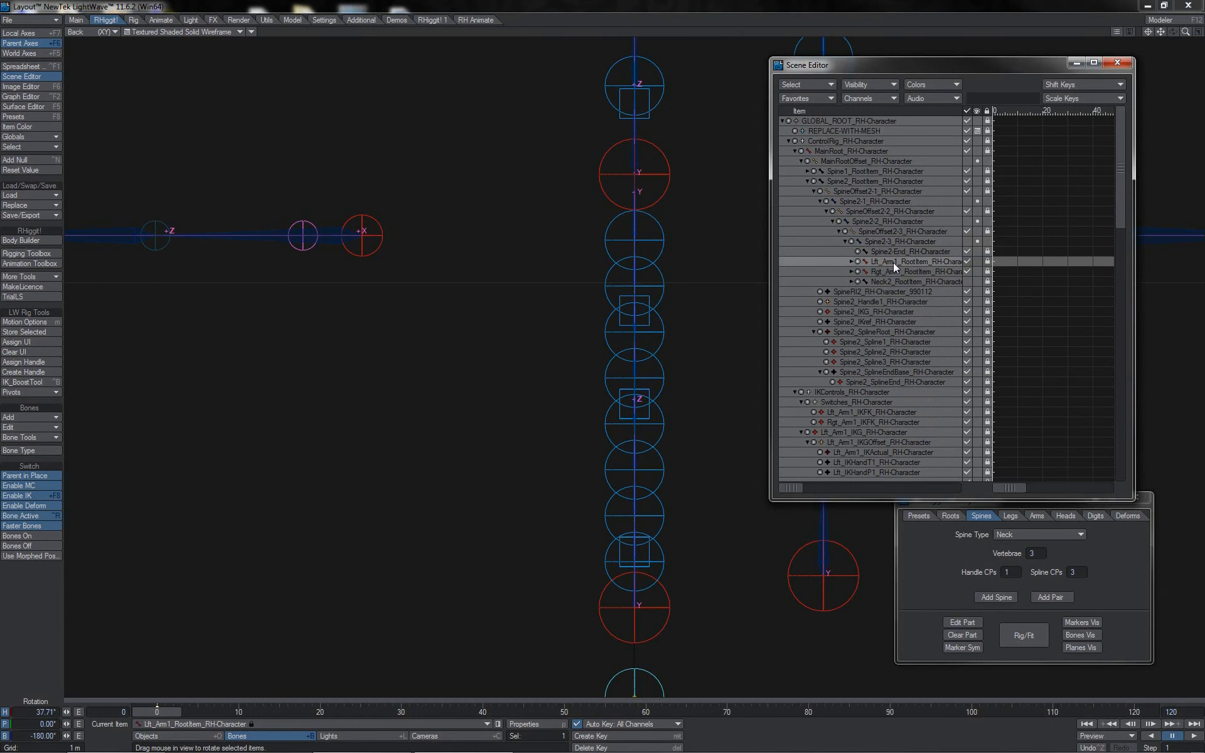
{"action": "left_click", "coordinate": [891, 273]}
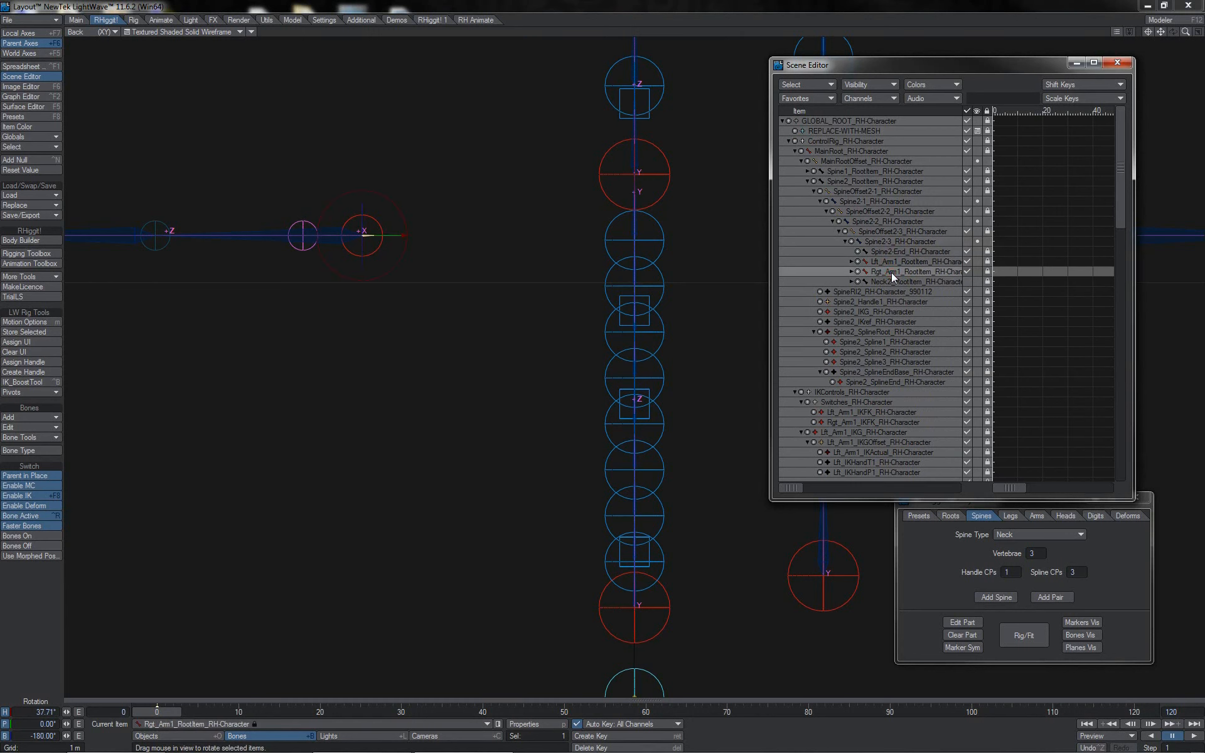
{"action": "left_click", "coordinate": [888, 284]}
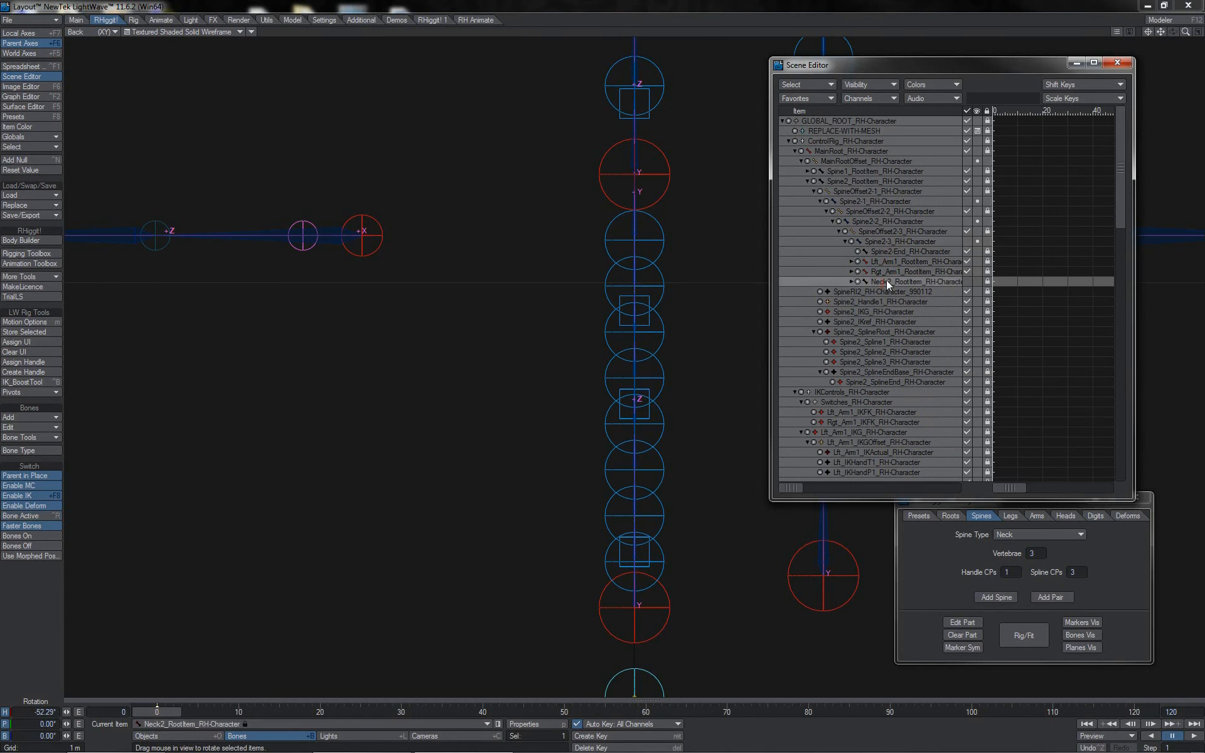
{"action": "left_click_drag", "start_coordinate": [876, 281], "coordinate": [876, 258]}
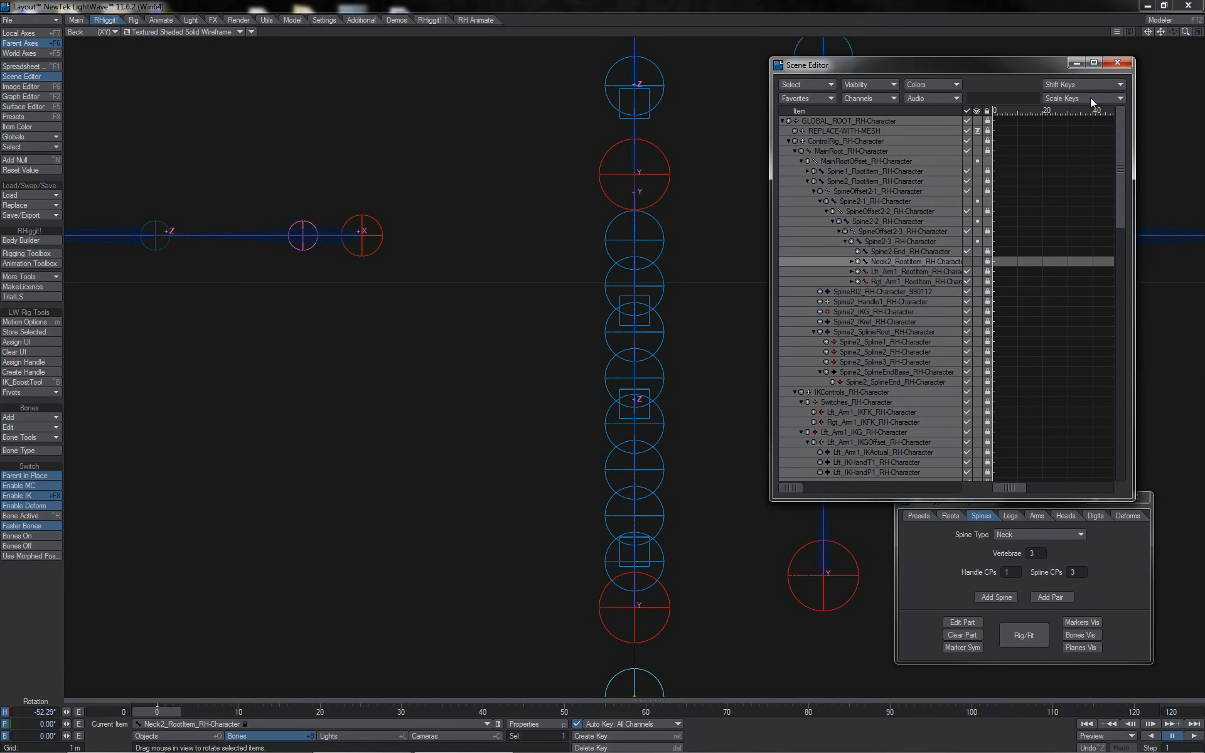
{"action": "left_click", "coordinate": [1117, 62]}
Step: Update the rig with the new item order, return to fitting mode and select the Spine2-3 bone
{"action": "left_click", "coordinate": [1024, 635]}
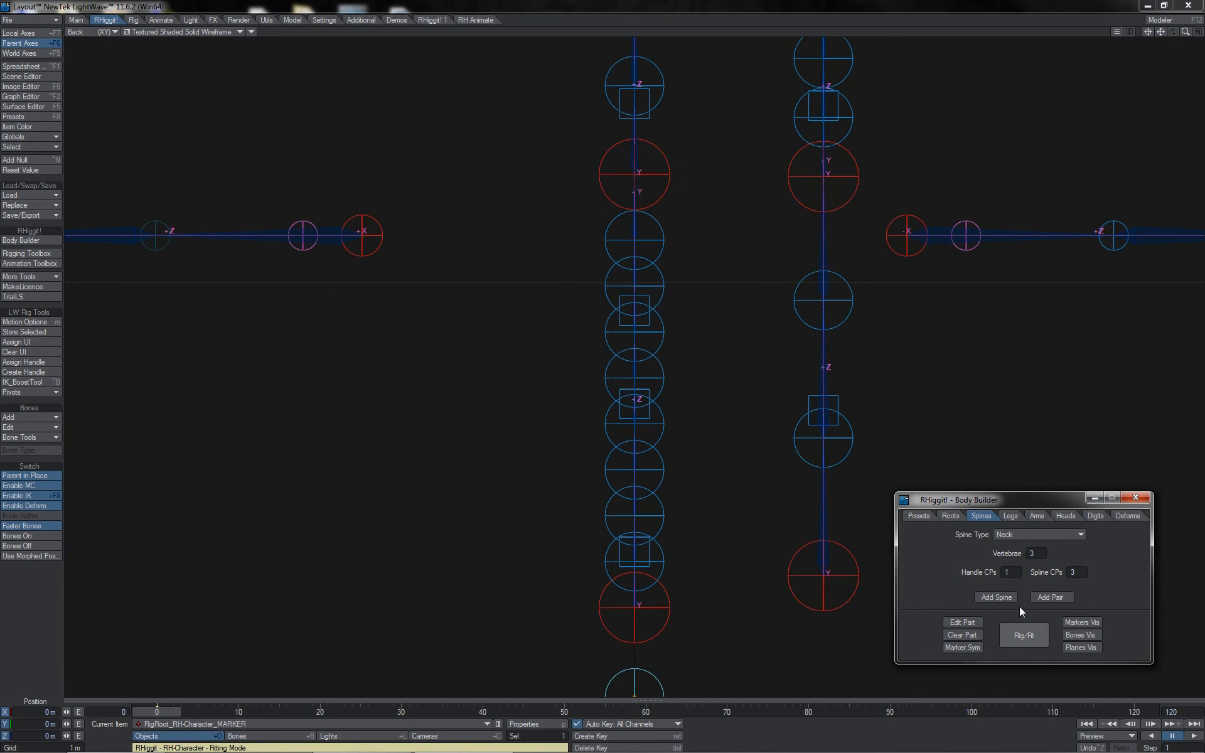
{"action": "left_click", "coordinate": [828, 254]}
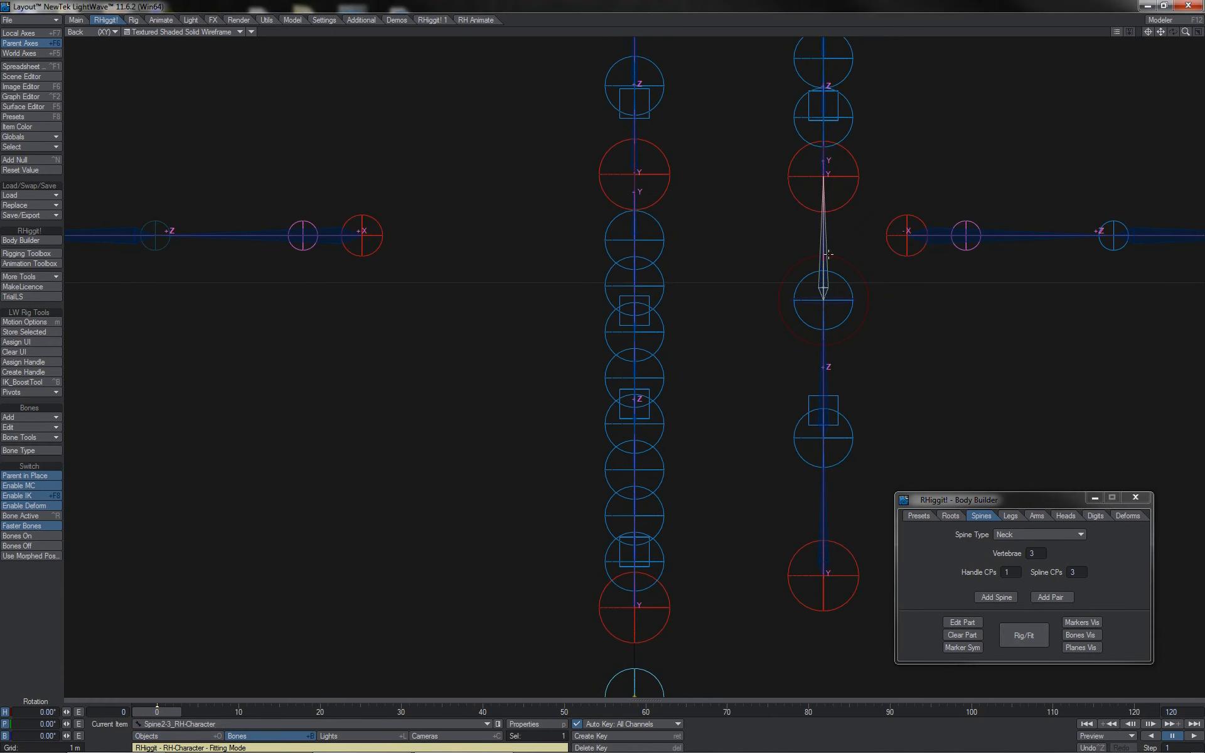